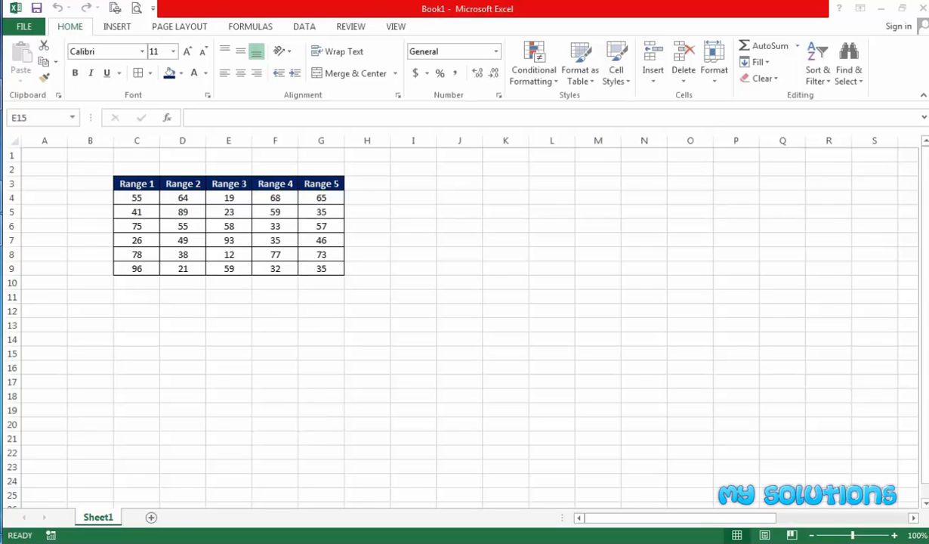
left_click(136, 199)
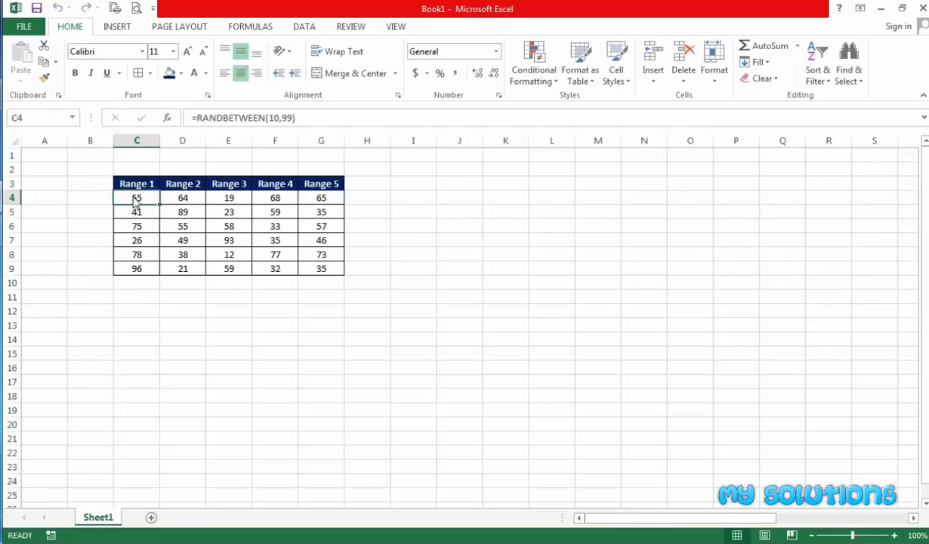
left_click_drag(135, 199, 321, 198)
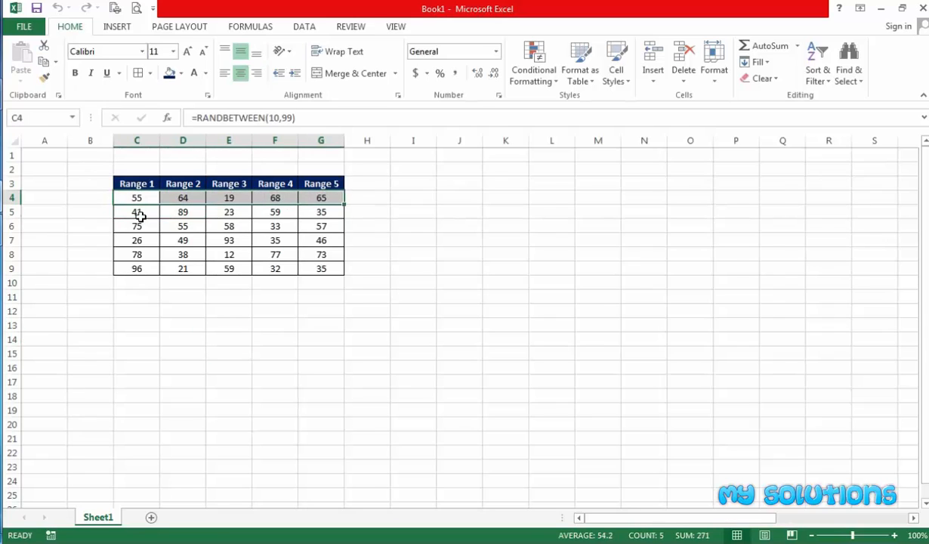
left_click_drag(139, 214, 314, 215)
left_click(138, 198)
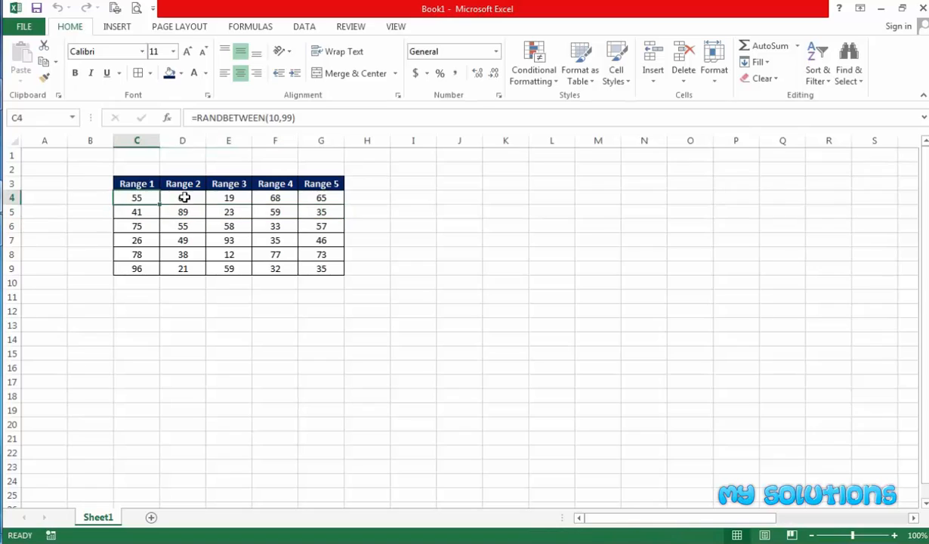
left_click_drag(184, 197, 311, 197)
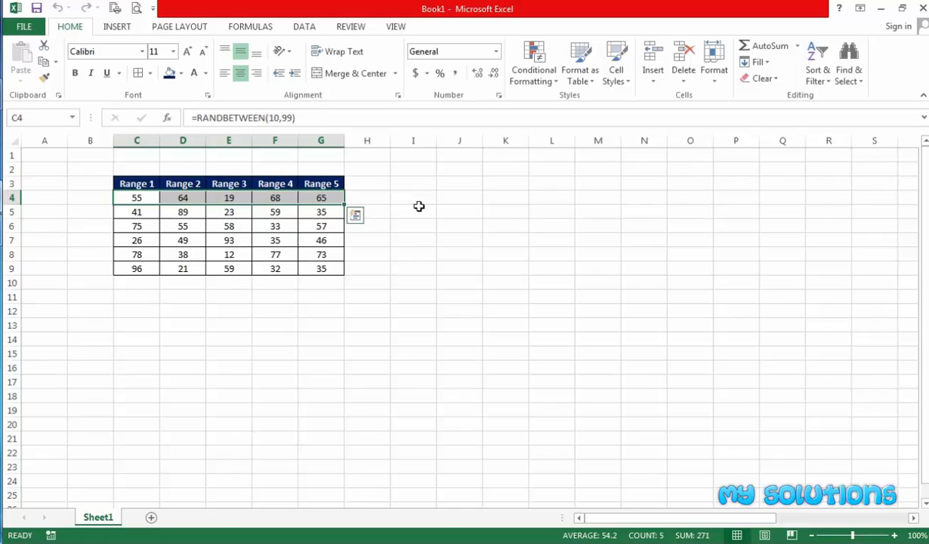
Step: Start a formula in cell I4 that tests whether C4 equals the MIN of C4:G4
left_click(415, 197)
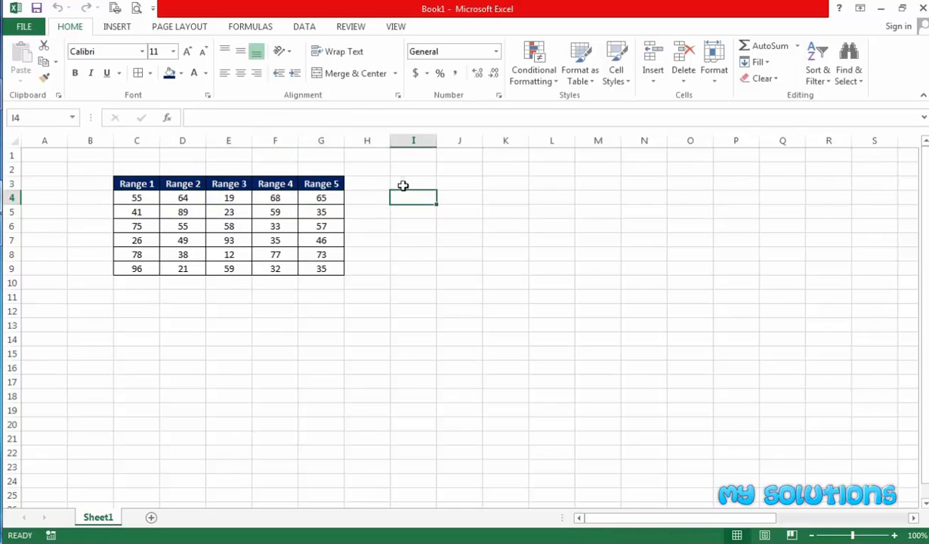
type("=")
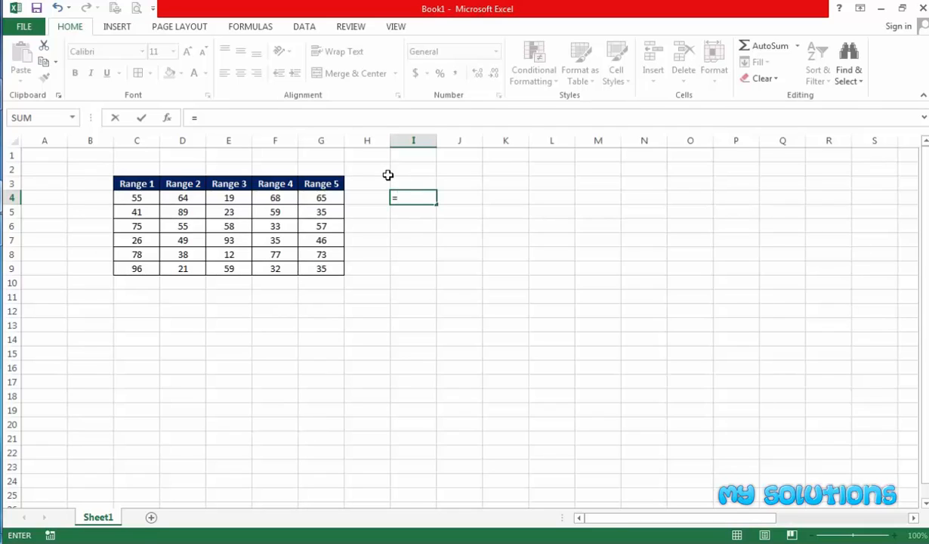
left_click(136, 198)
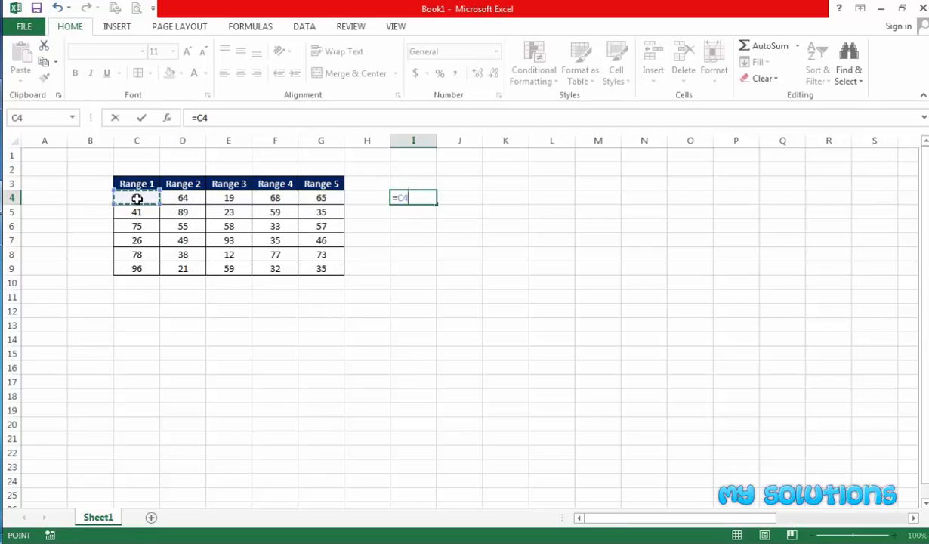
type("=min")
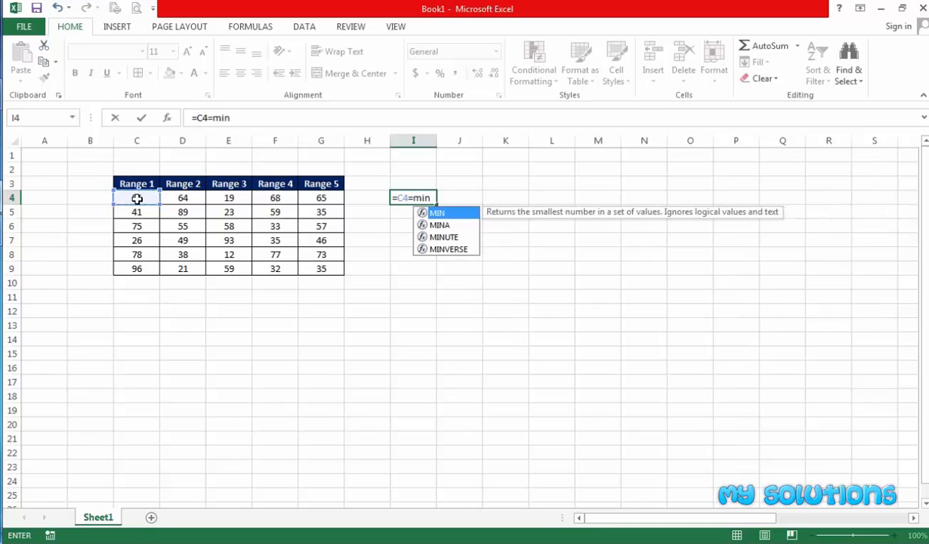
key("Tab")
left_click(139, 198)
left_click_drag(138, 198, 309, 198)
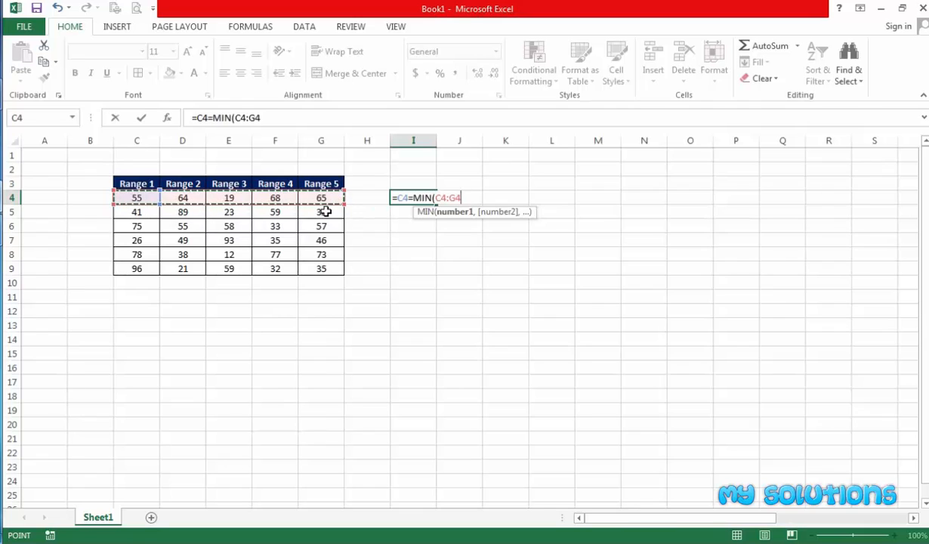
Step: Lock only the columns of the MIN range as $C4:$G4 and complete the formula =C4=MIN($C4:$G4)
key("F4")
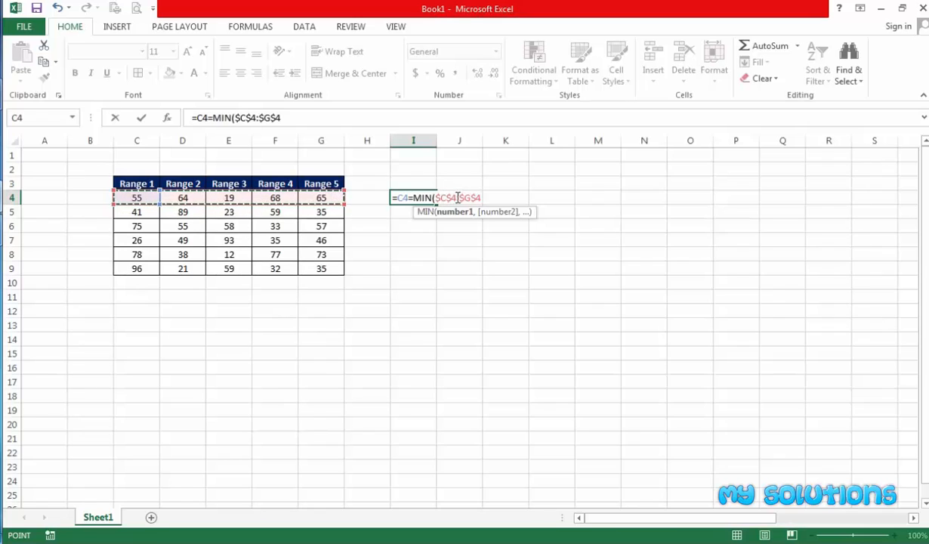
key("F4")
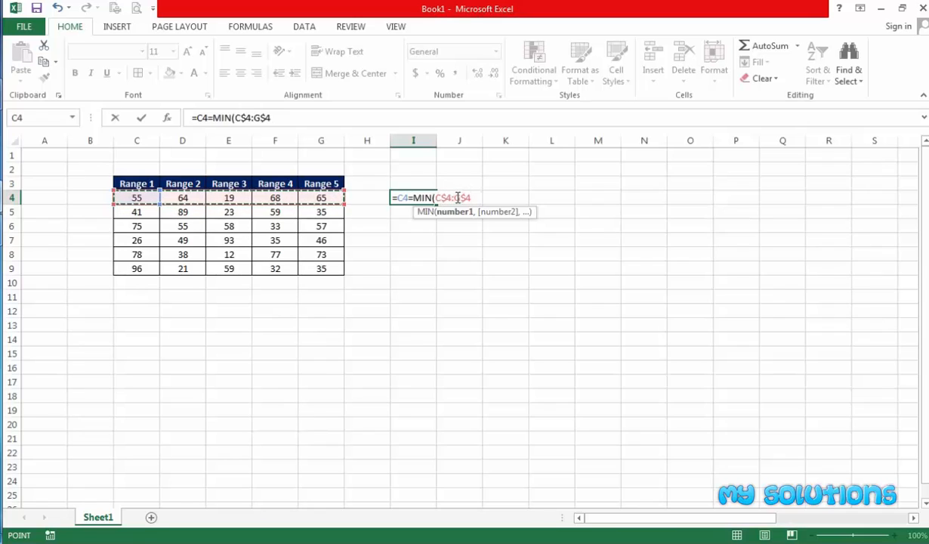
key("F4")
type(")")
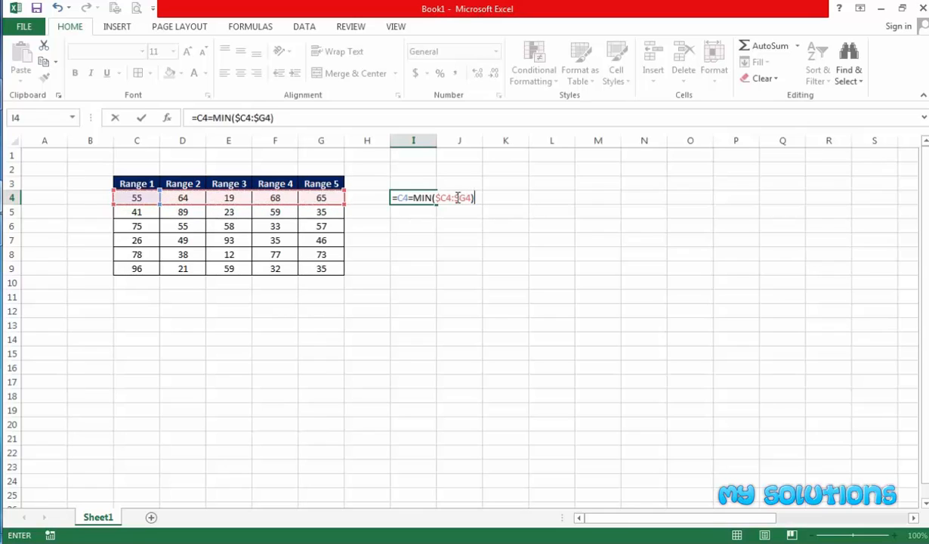
key("Return")
left_click(422, 197)
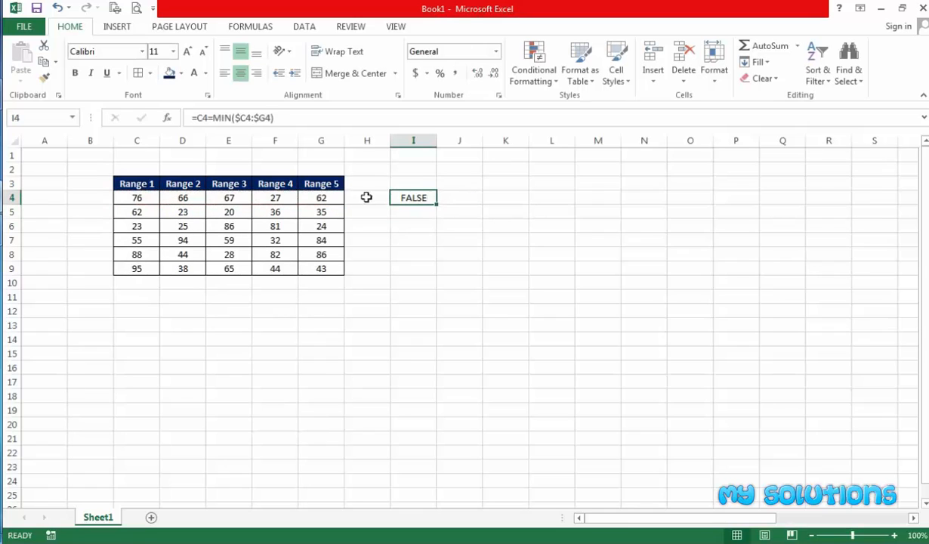
left_click(146, 198)
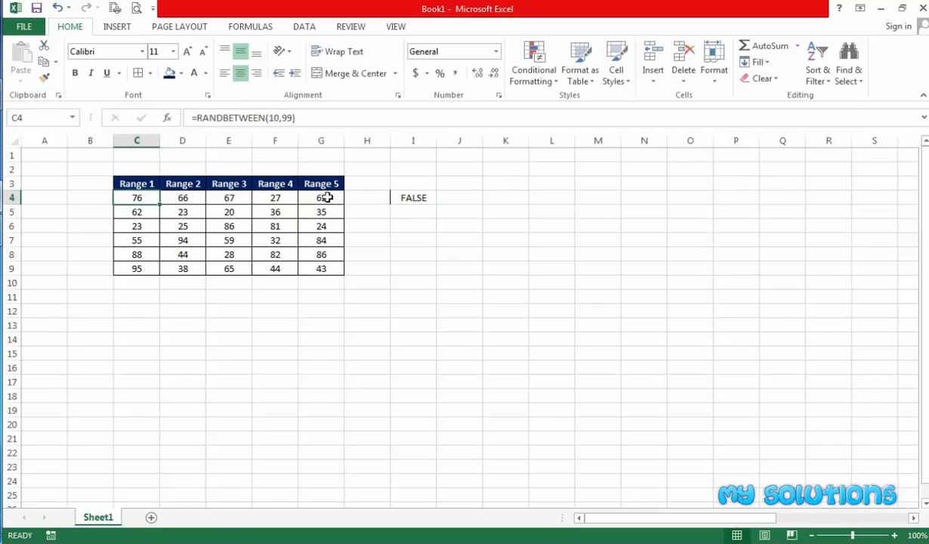
left_click(273, 193)
left_click(143, 197)
left_click_drag(142, 197, 328, 198)
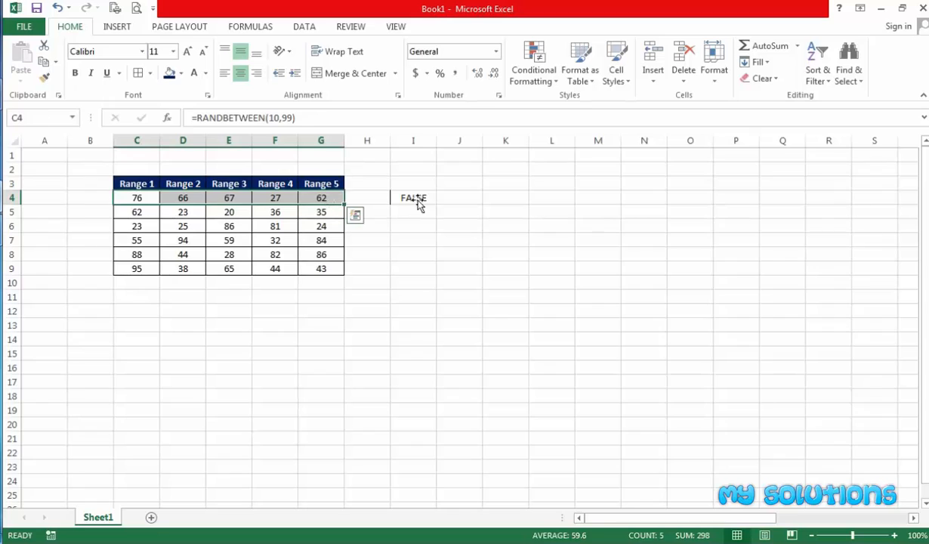
Step: Fill the I4 formula across to L4 and copy the cell formatting of C4:G9 onto I4:M9
left_click(423, 198)
left_click_drag(435, 202, 568, 203)
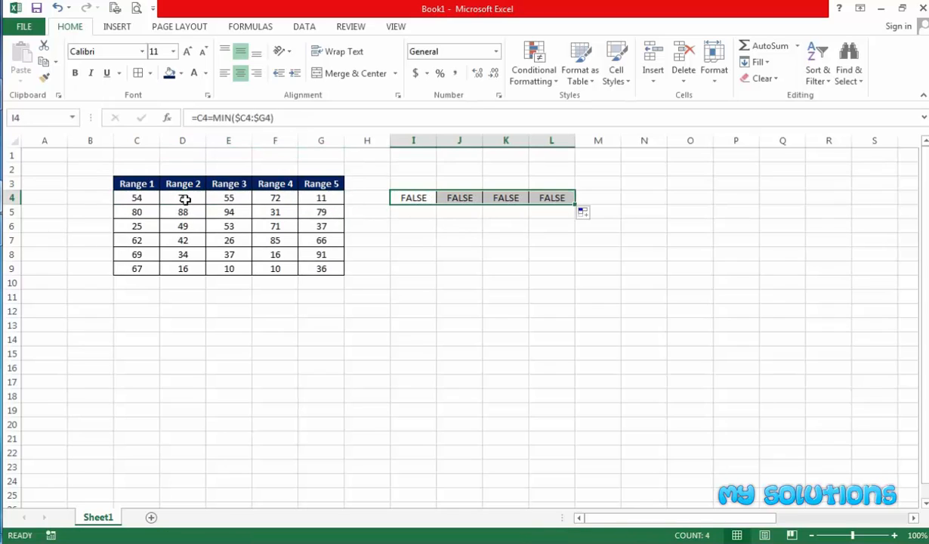
left_click_drag(136, 198, 322, 266)
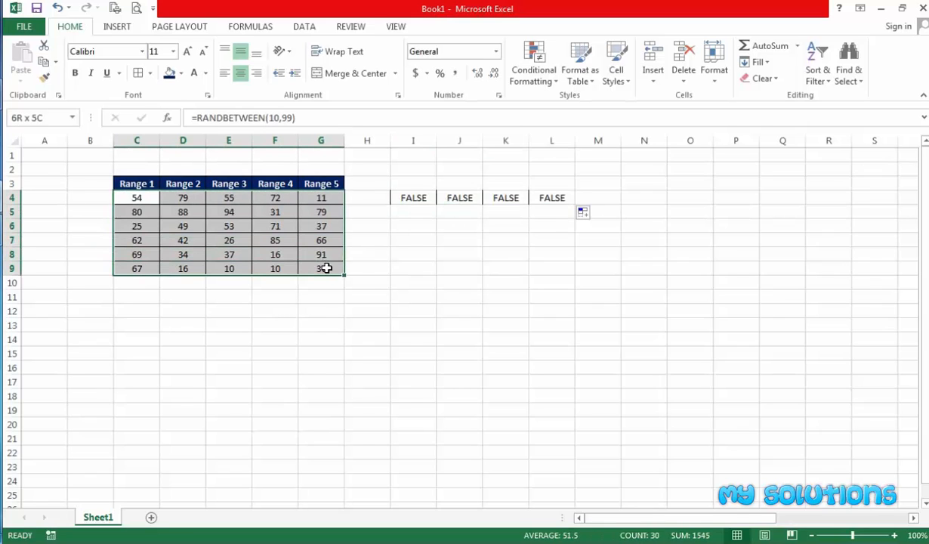
left_click(43, 76)
left_click(400, 198)
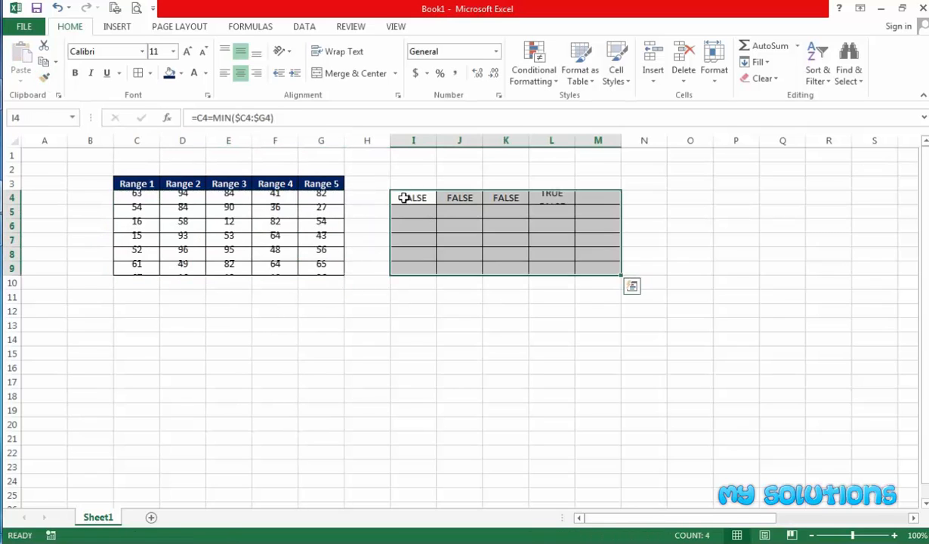
left_click(485, 308)
Step: Extend the minimum-test formula from L4 into M4
left_click(562, 195)
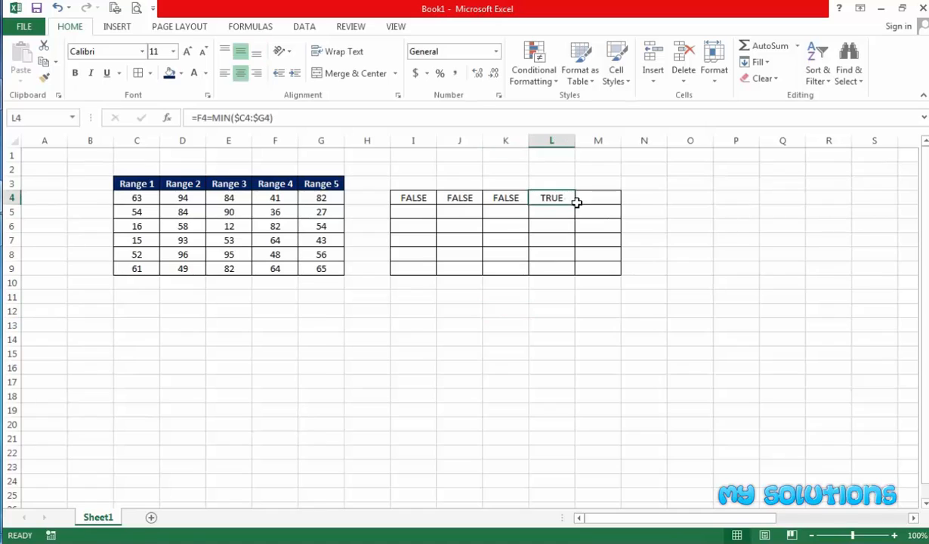
left_click_drag(575, 204, 606, 203)
left_click(558, 326)
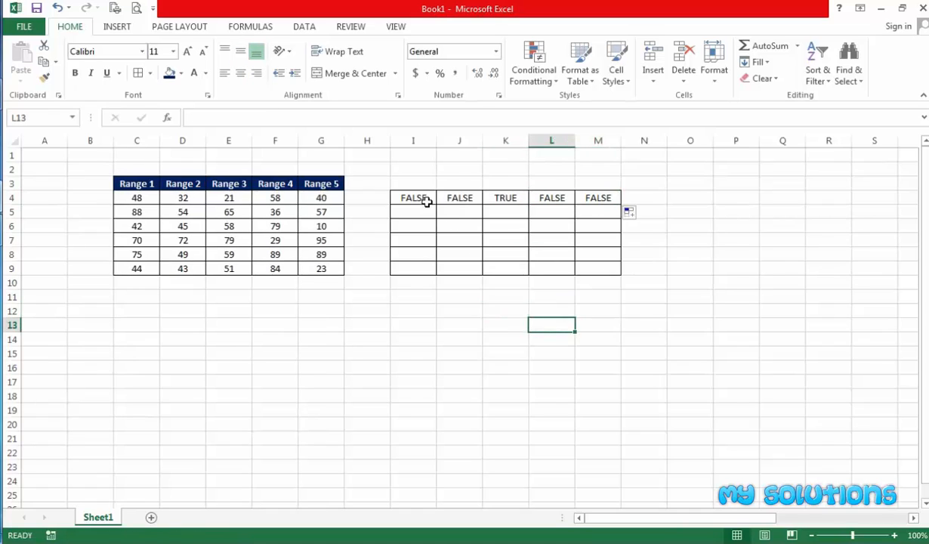
Step: Compare the test formulas in I4, J4 and K4 with the row 4 values under Range 1 to Range 5
left_click(421, 199)
left_click(457, 198)
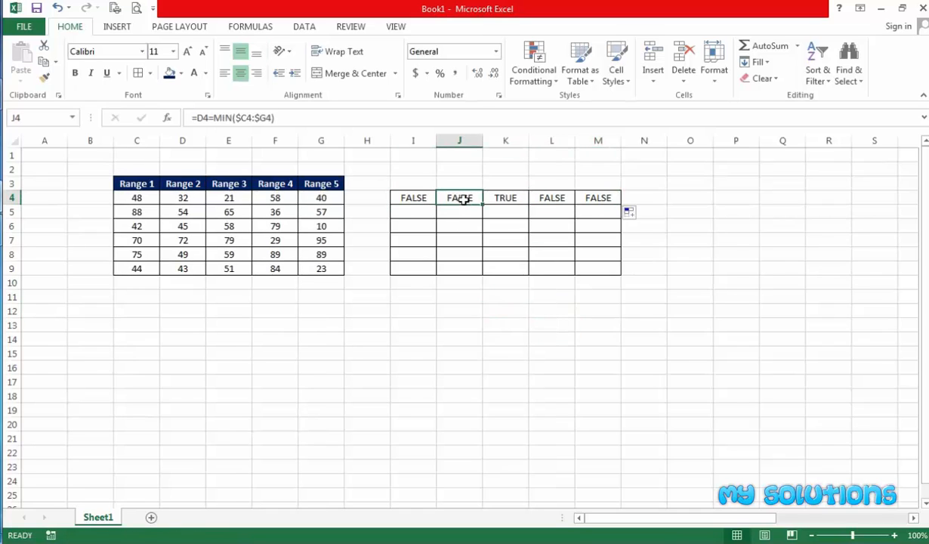
left_click(505, 198)
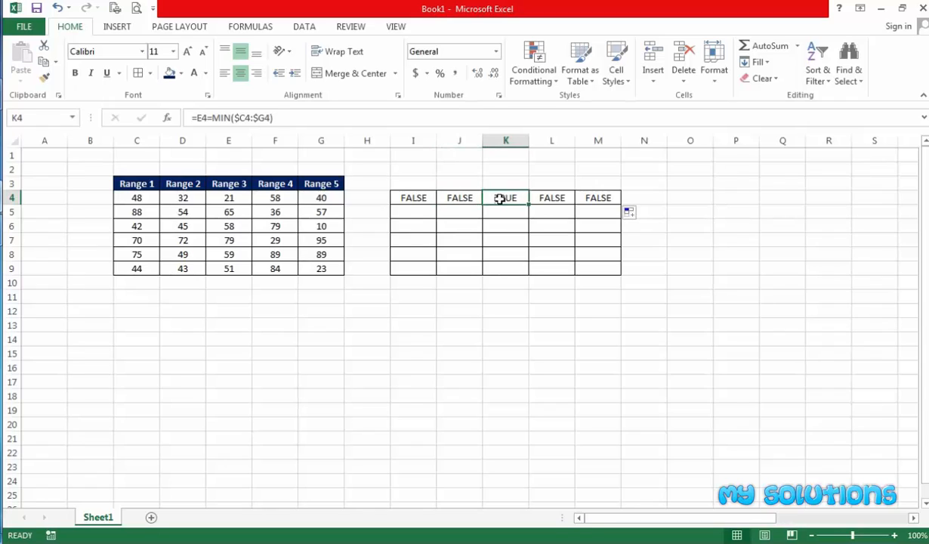
left_click(226, 199)
left_click_drag(128, 198, 319, 197)
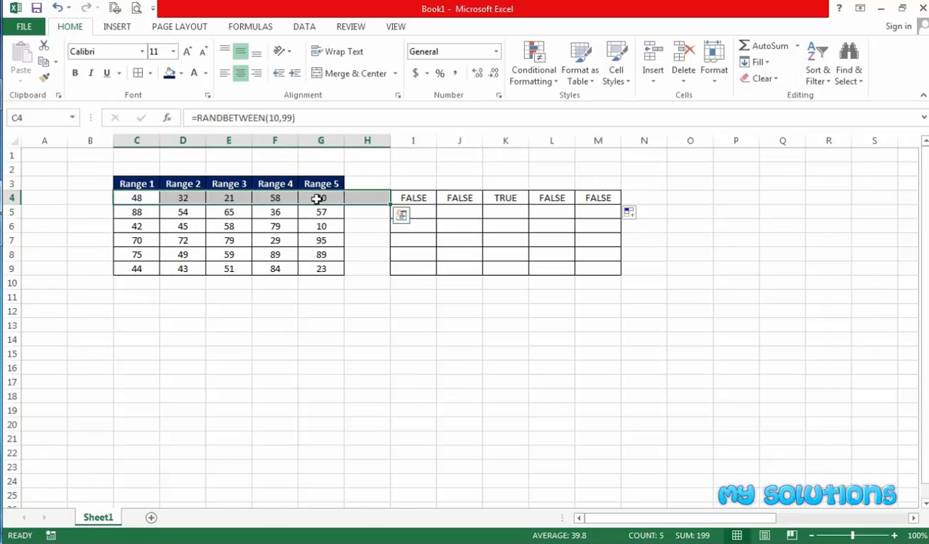
left_click(129, 198)
left_click_drag(178, 198, 317, 196)
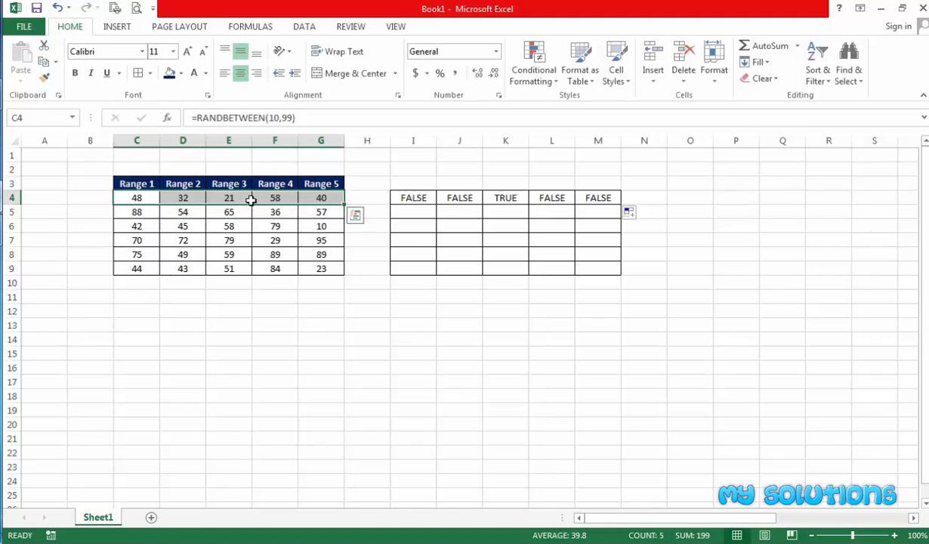
left_click(237, 198)
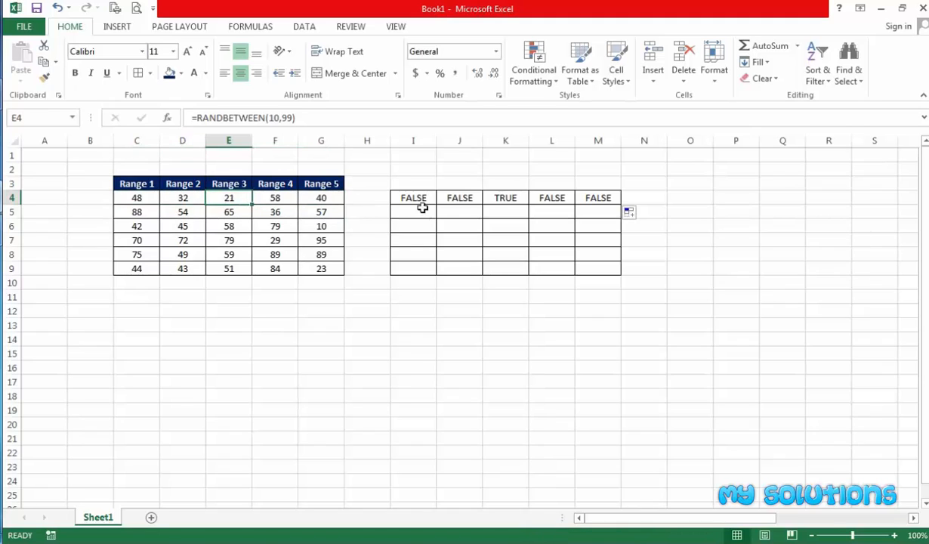
Step: Fill the formulas in I4:M4 down through row 9
left_click_drag(407, 197, 588, 298)
left_click(533, 311)
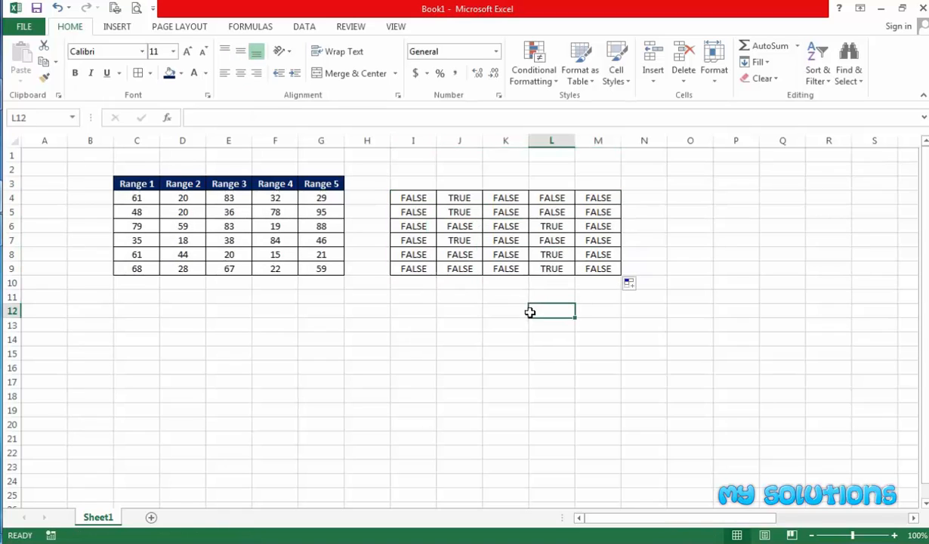
Step: Check the test results for rows 9, 8 and 7 against the smallest value in each of those rows
left_click(542, 269)
left_click_drag(143, 270, 317, 271)
left_click(278, 267)
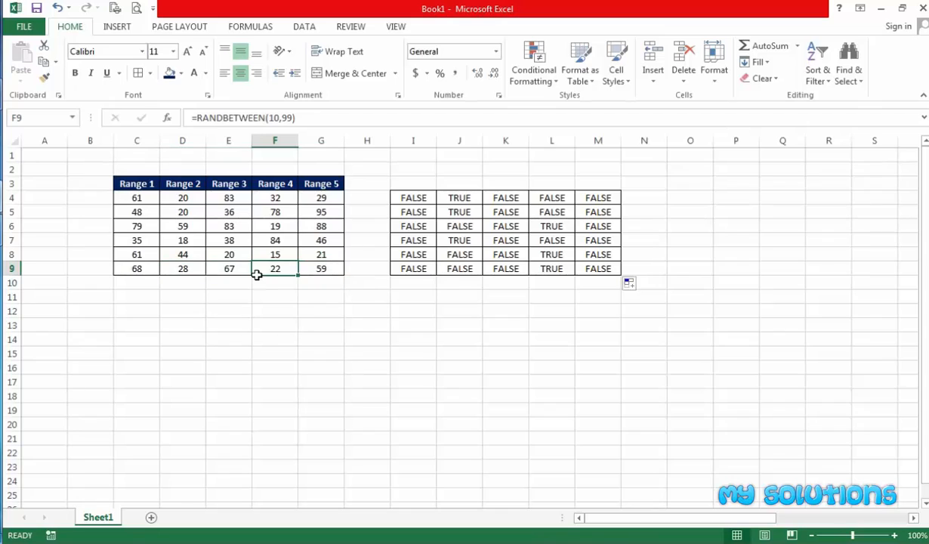
left_click_drag(154, 251, 333, 255)
left_click(282, 255)
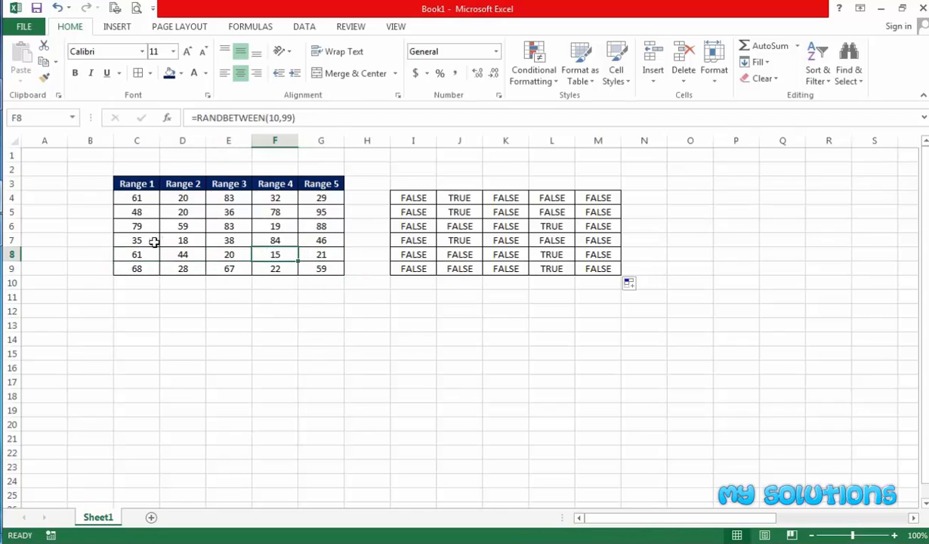
left_click_drag(150, 240, 330, 240)
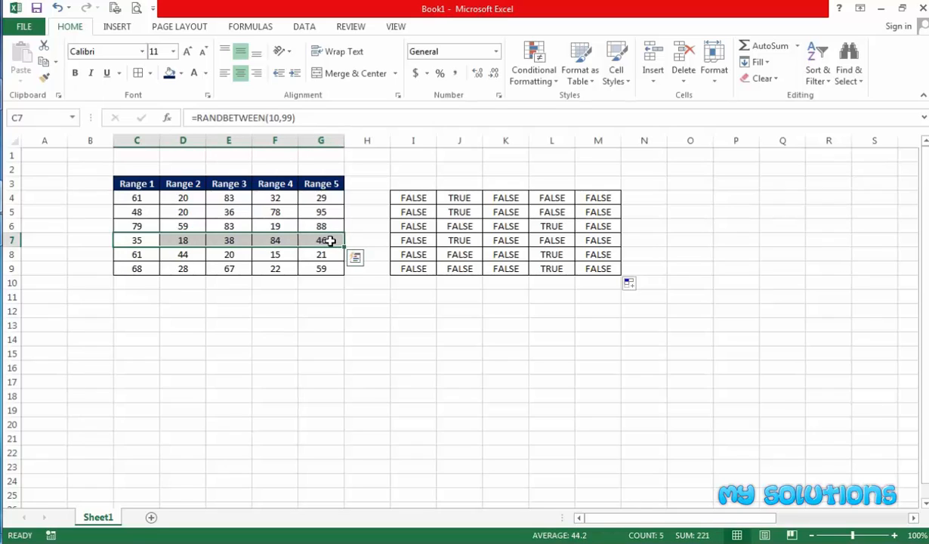
left_click(184, 240)
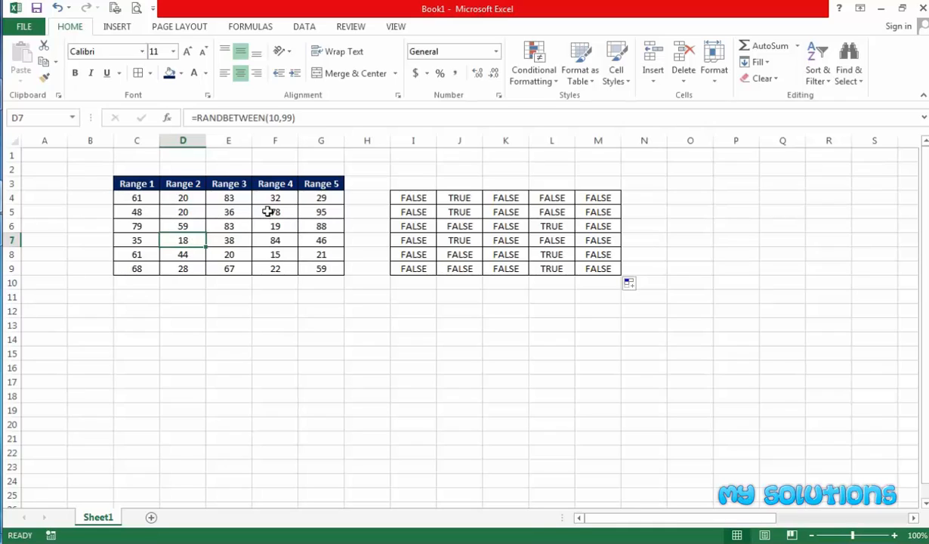
Step: Review the formula in I4 and how the test grid I4:M9 corresponds to the data range C4:G9
left_click(408, 197)
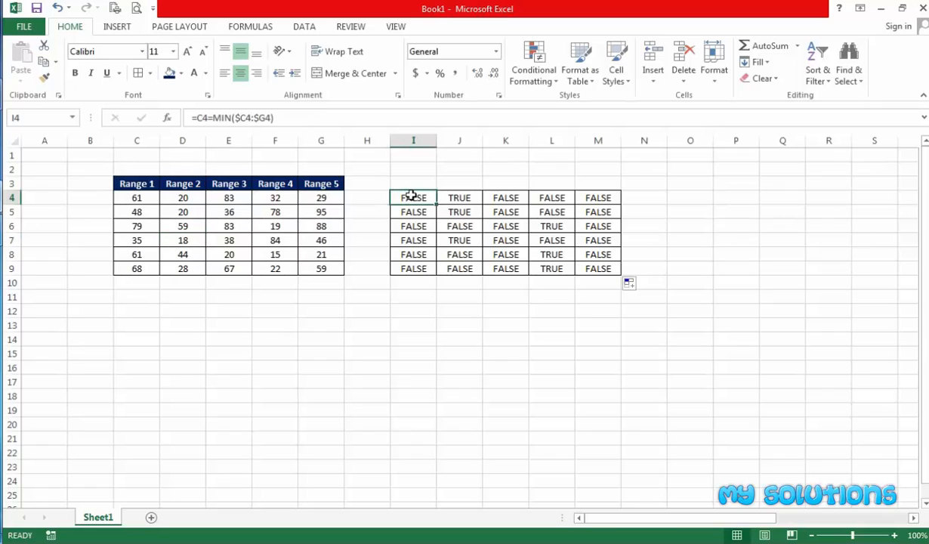
left_click(444, 309)
left_click_drag(402, 199, 587, 268)
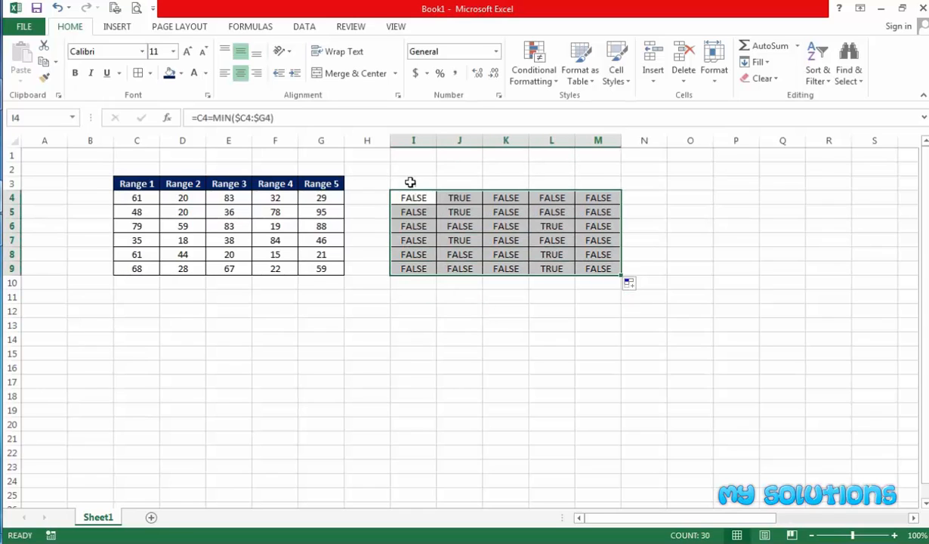
left_click_drag(402, 198, 597, 265)
left_click_drag(127, 197, 323, 265)
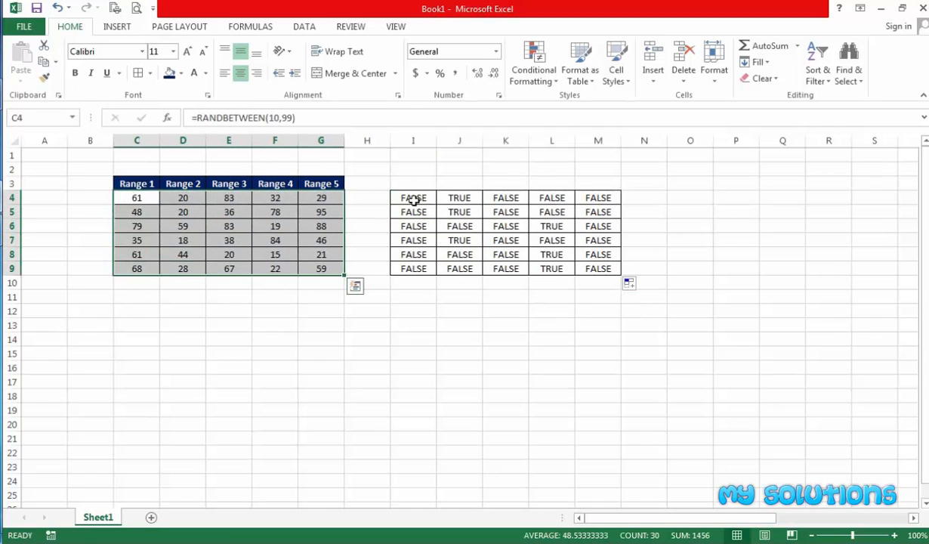
left_click_drag(412, 198, 598, 266)
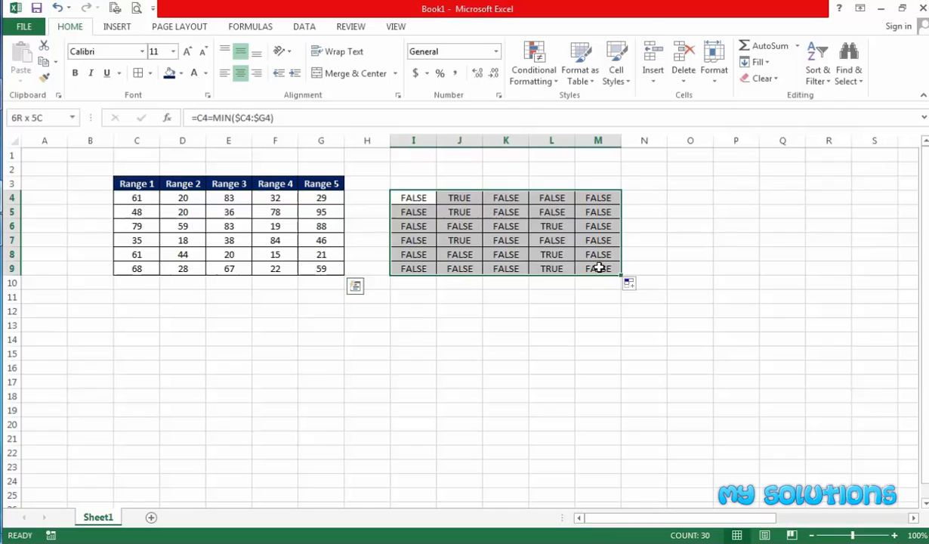
left_click(439, 320)
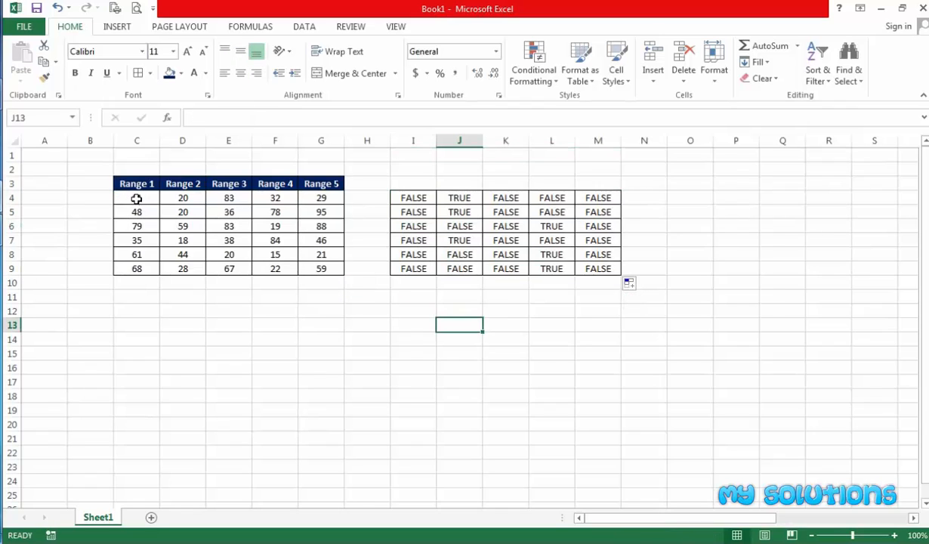
left_click_drag(135, 198, 321, 264)
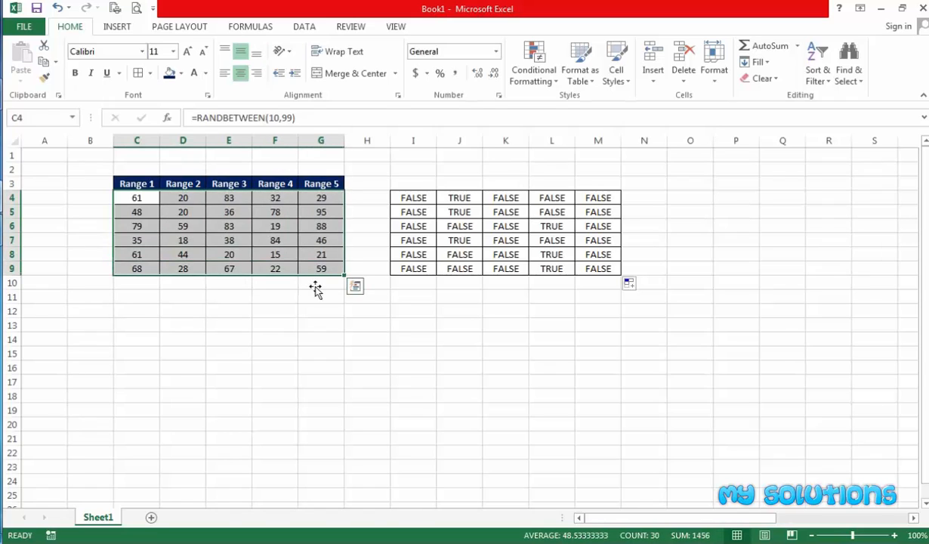
left_click(316, 297)
left_click_drag(132, 198, 324, 269)
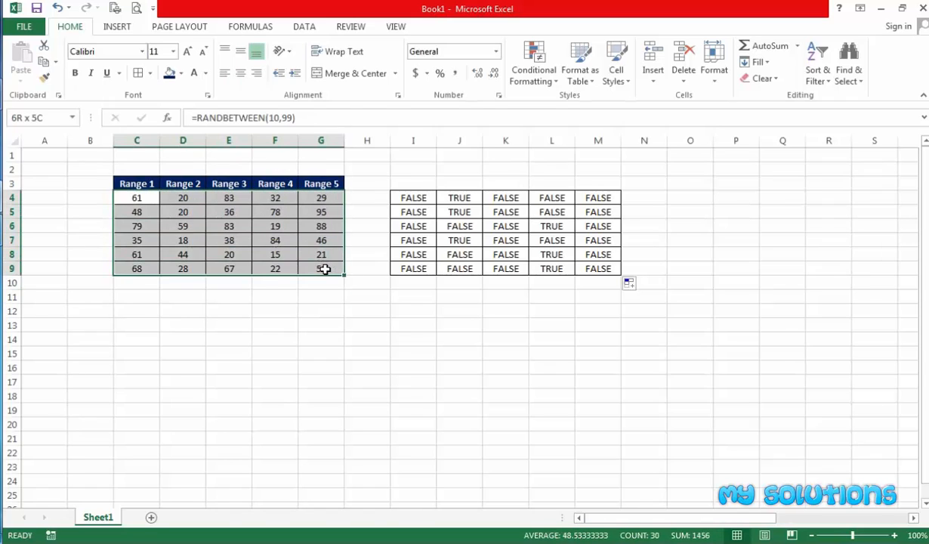
left_click(529, 76)
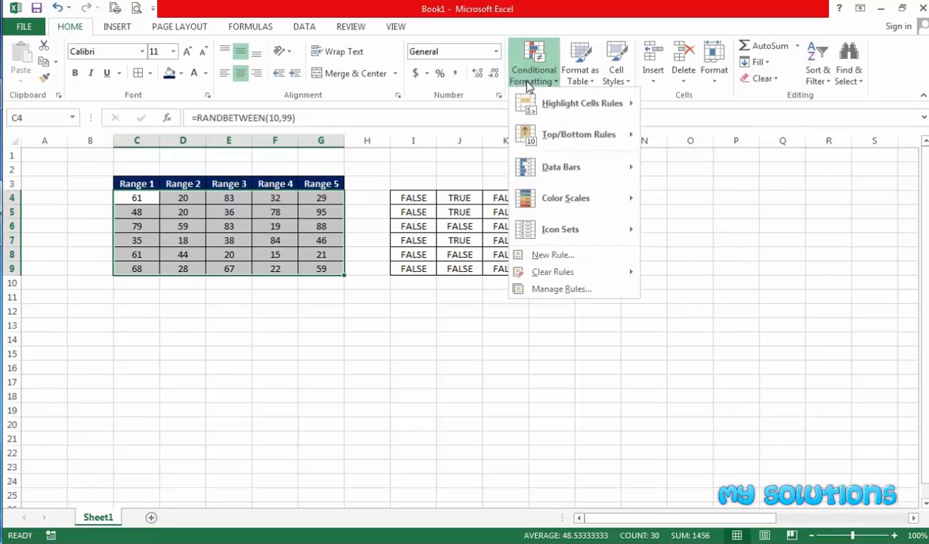
left_click(548, 296)
left_click(314, 189)
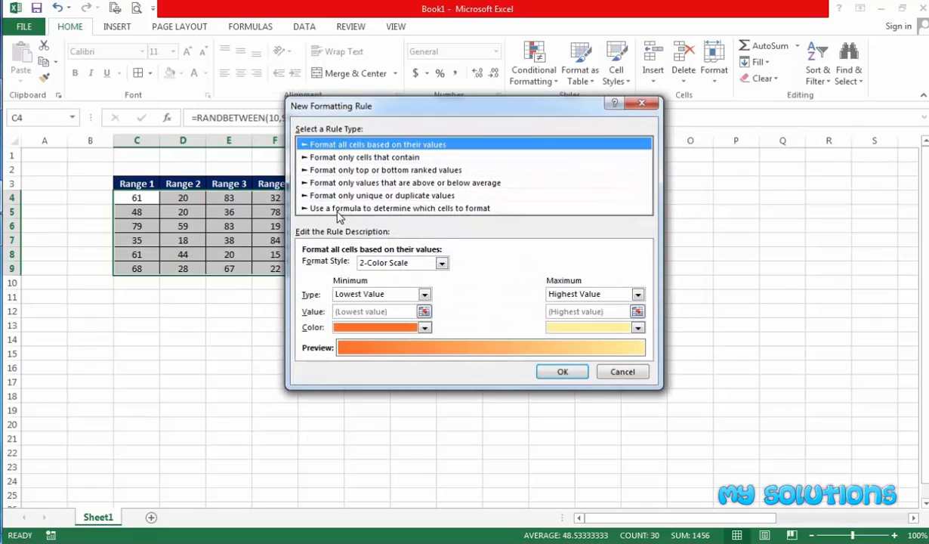
left_click(336, 211)
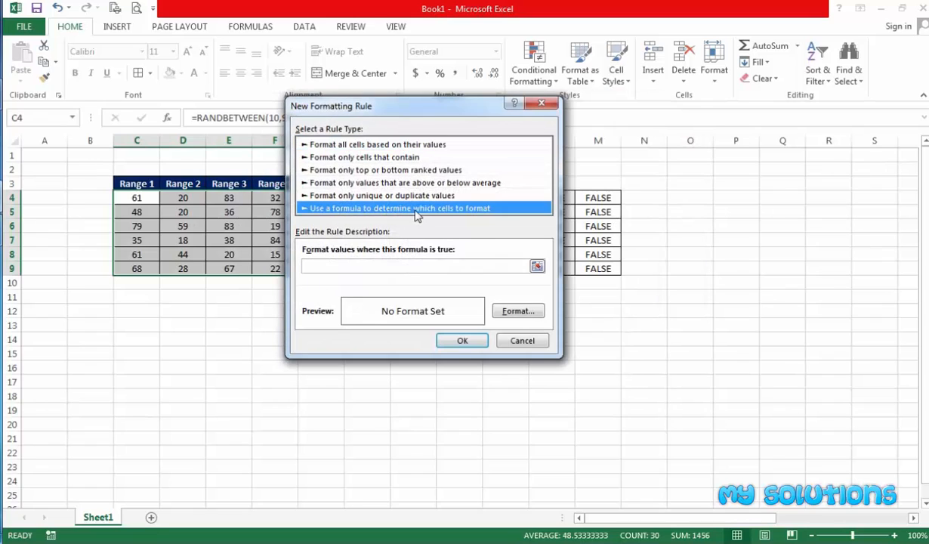
left_click(325, 267)
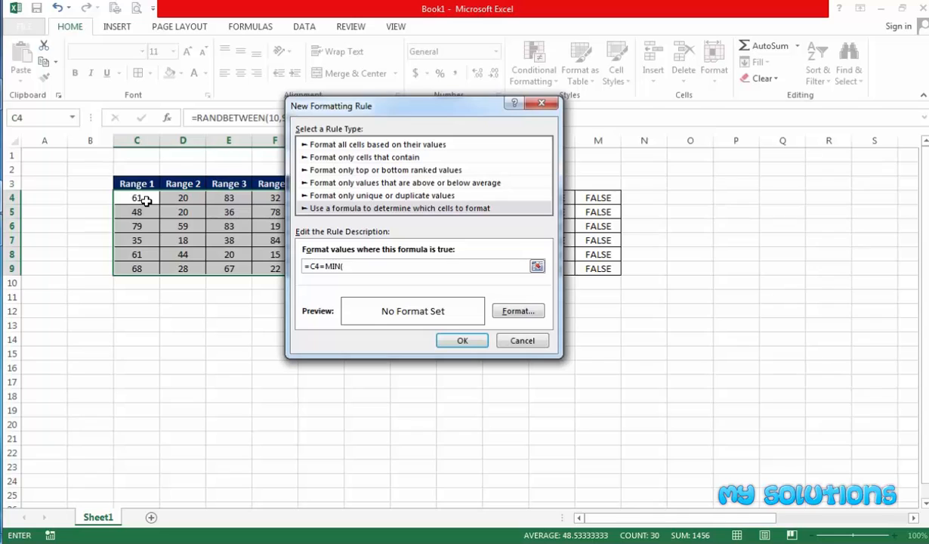
left_click(519, 339)
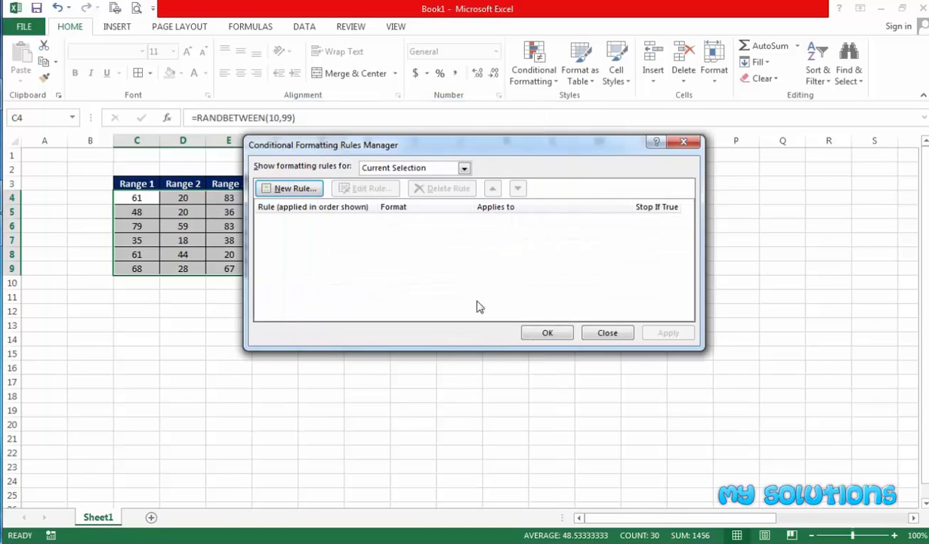
left_click(606, 332)
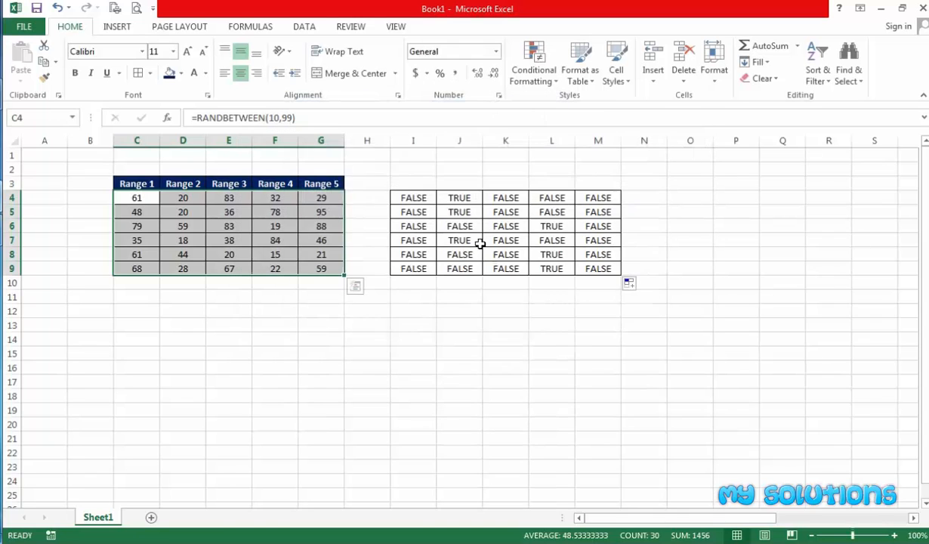
Step: Copy the text of the formula =C4=MIN($C4:$G4) from cell I4
left_click(418, 199)
double_click(418, 198)
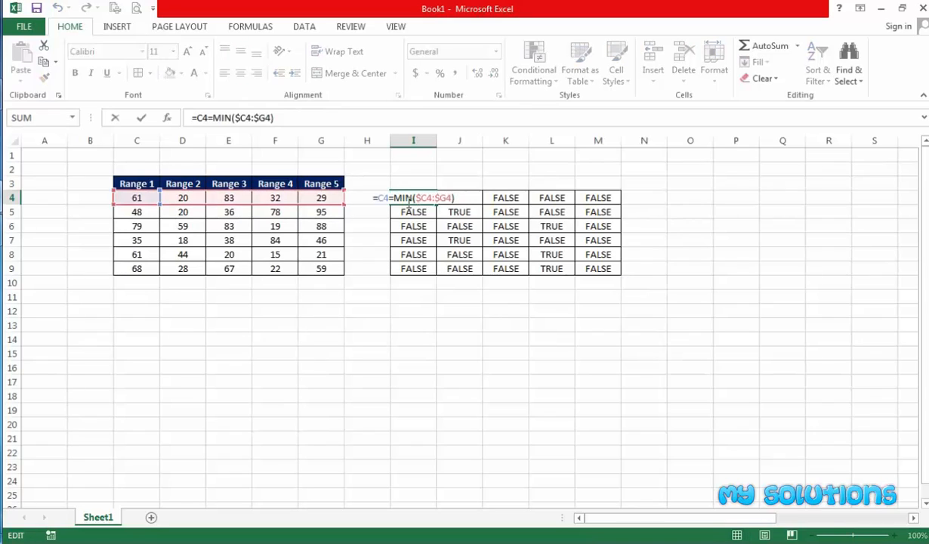
left_click(292, 121)
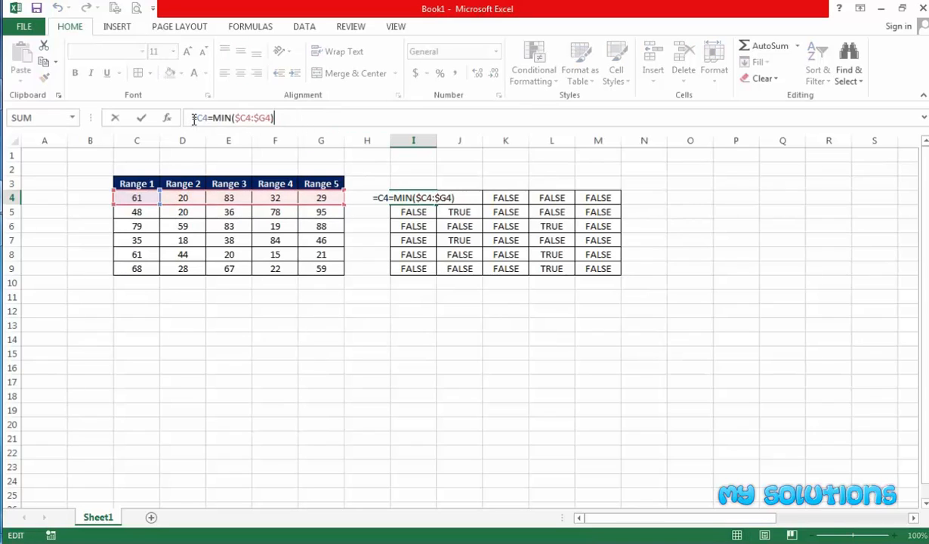
left_click_drag(191, 118, 272, 118)
right_click(264, 117)
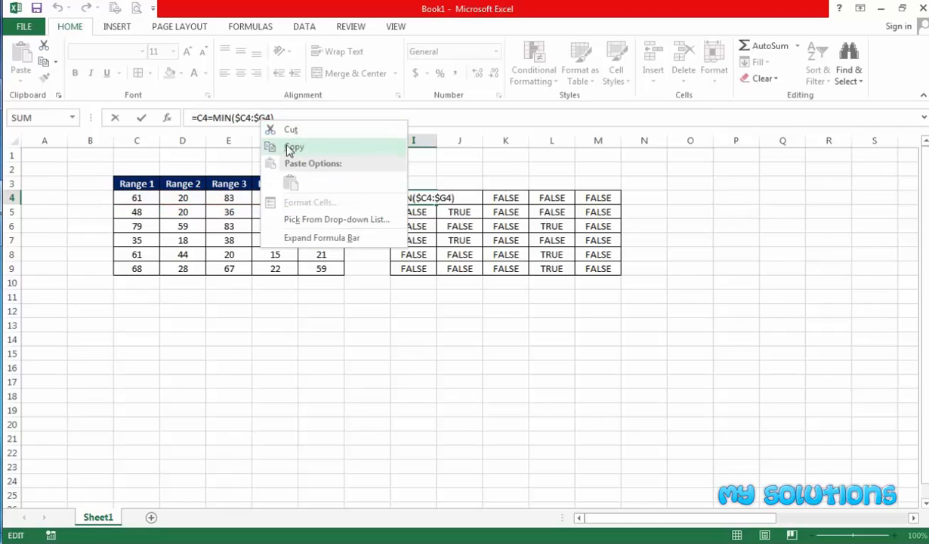
left_click(281, 144)
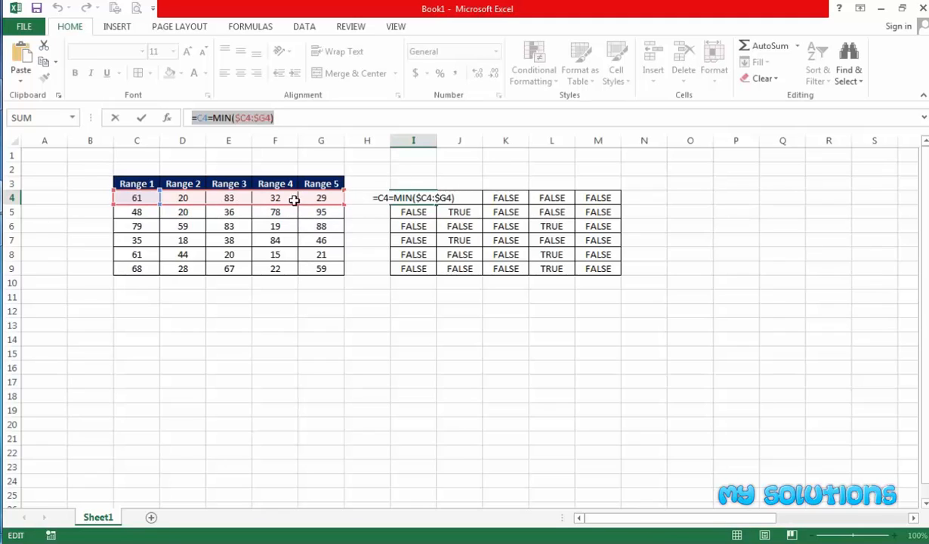
Step: Undo the accidental replacement of the I4 formula with a C4:G9 reference and leave the cell with its original formula
left_click_drag(136, 197, 314, 266)
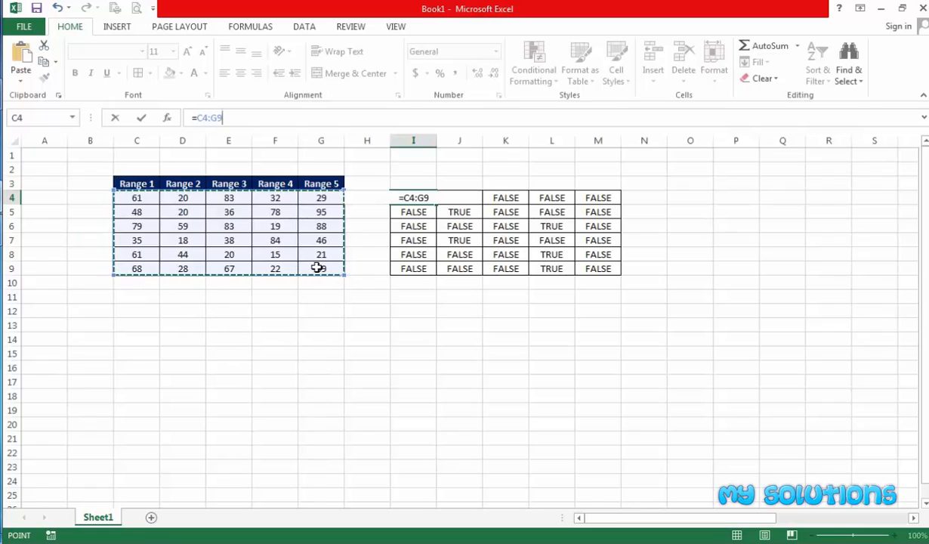
key("ctrl+z")
key("ctrl+y")
key("ctrl+z")
key("ctrl+y")
key("ctrl+z")
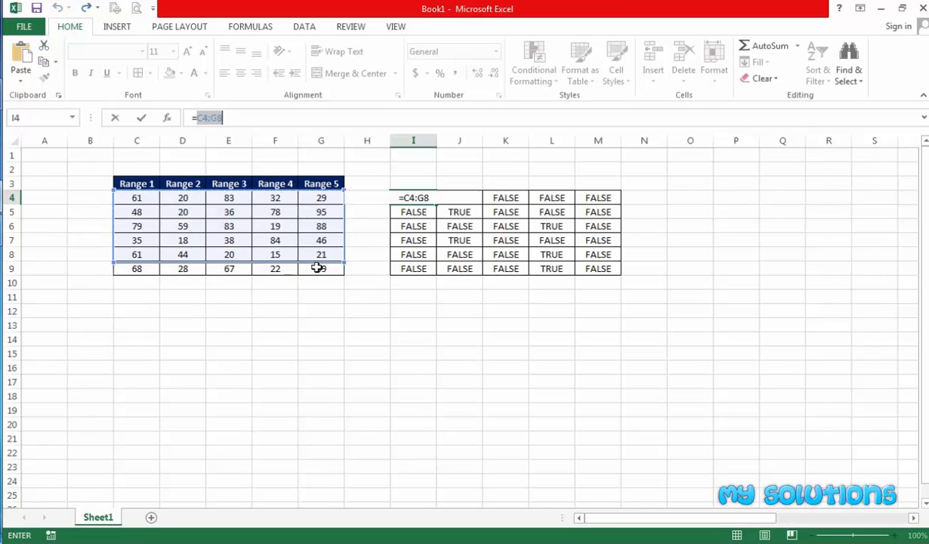
left_click(369, 336)
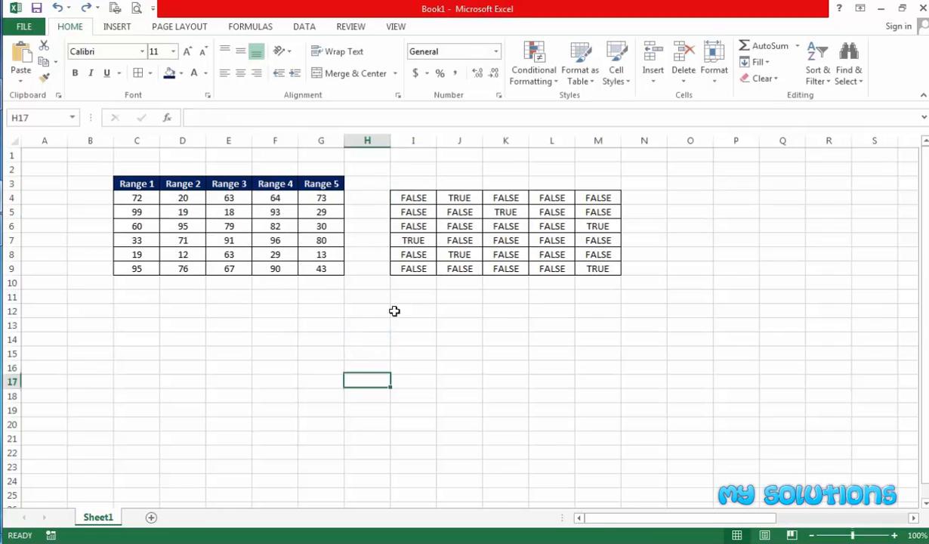
left_click(414, 200)
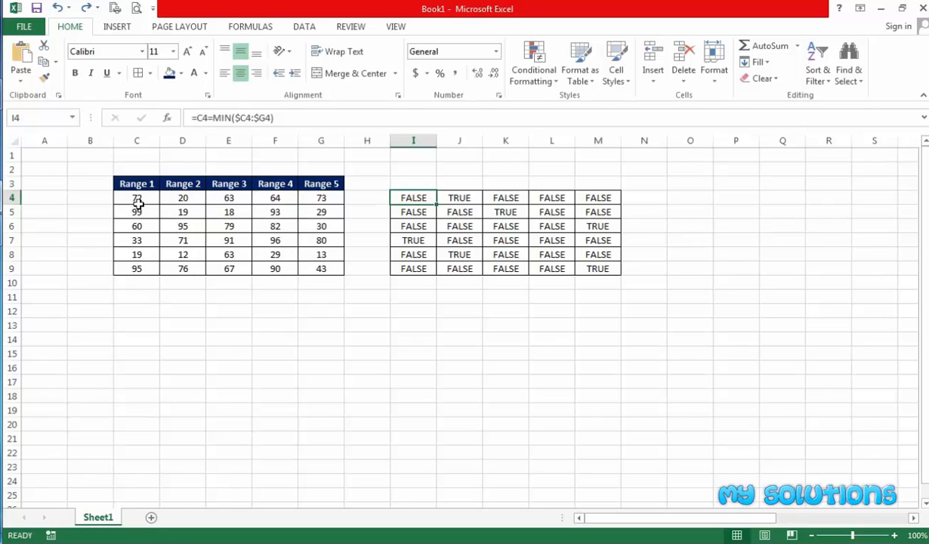
Step: Create a formula-based conditional formatting rule for C4:G9 with the formula =C4=MIN(C4:G4)
left_click_drag(119, 198, 323, 268)
left_click(533, 69)
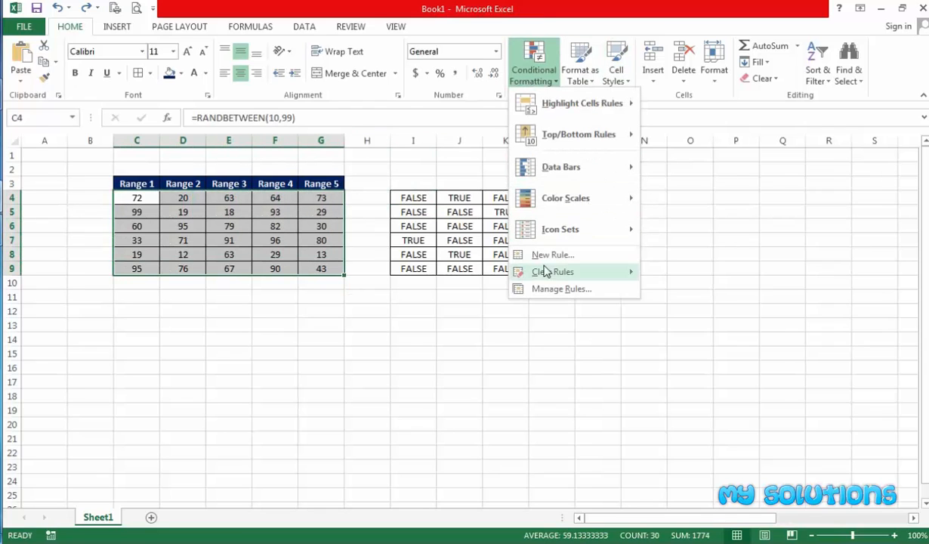
left_click(545, 288)
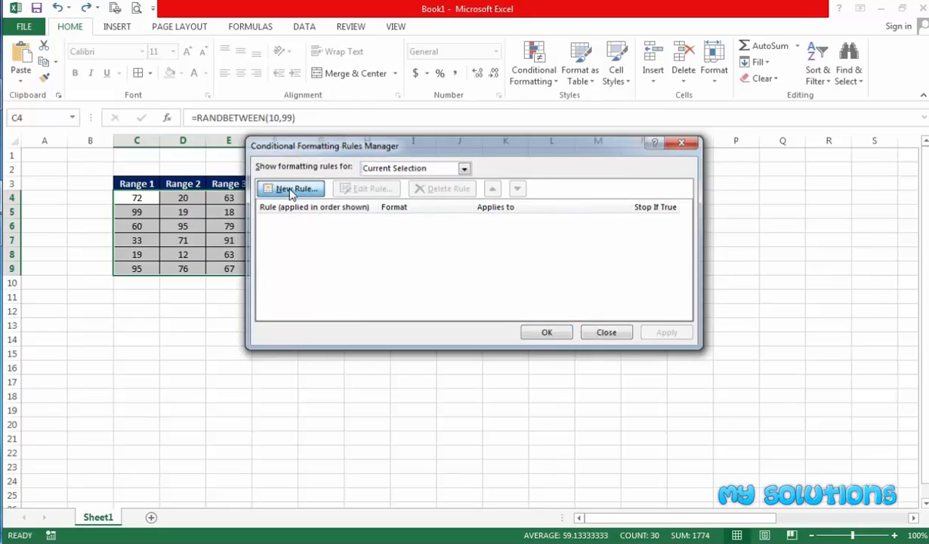
left_click(286, 188)
left_click(344, 209)
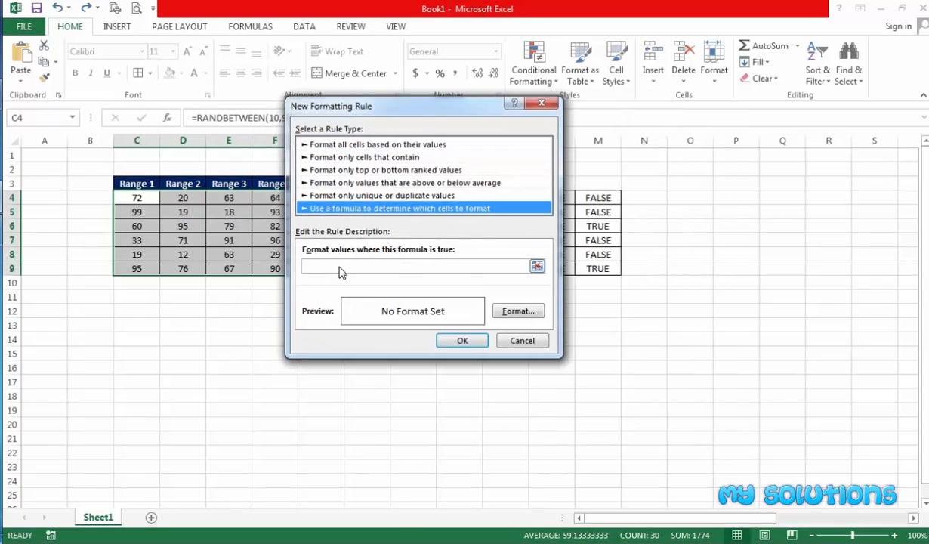
left_click(339, 266)
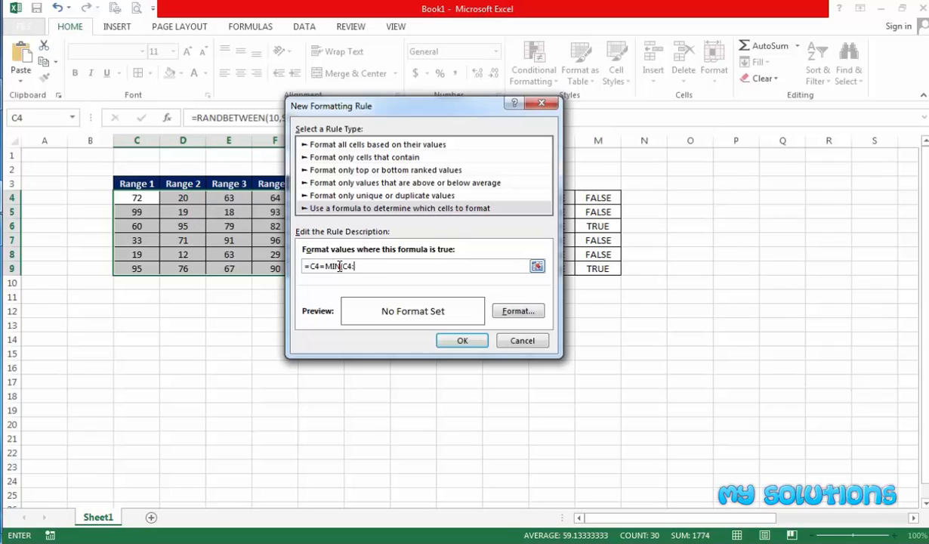
left_click_drag(442, 113, 616, 151)
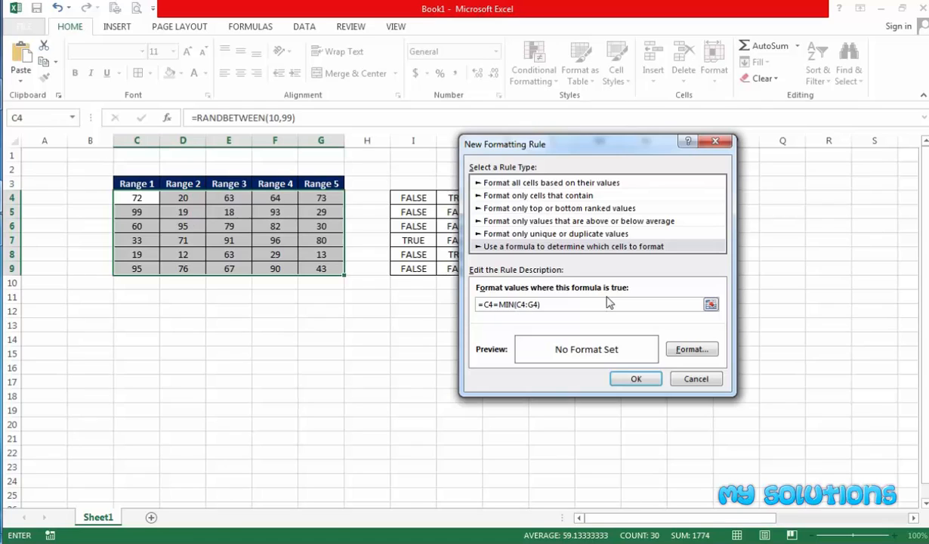
Step: Lock only the columns of the MIN range so that the rule's formula reads =C4=MIN($C4:$G4)
key("F4")
key("F4")
key("Right")
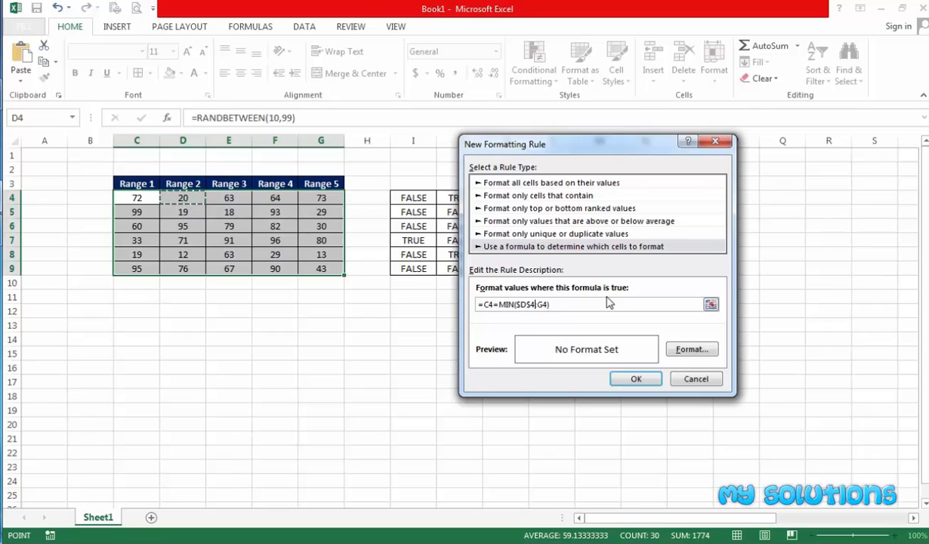
key("Left")
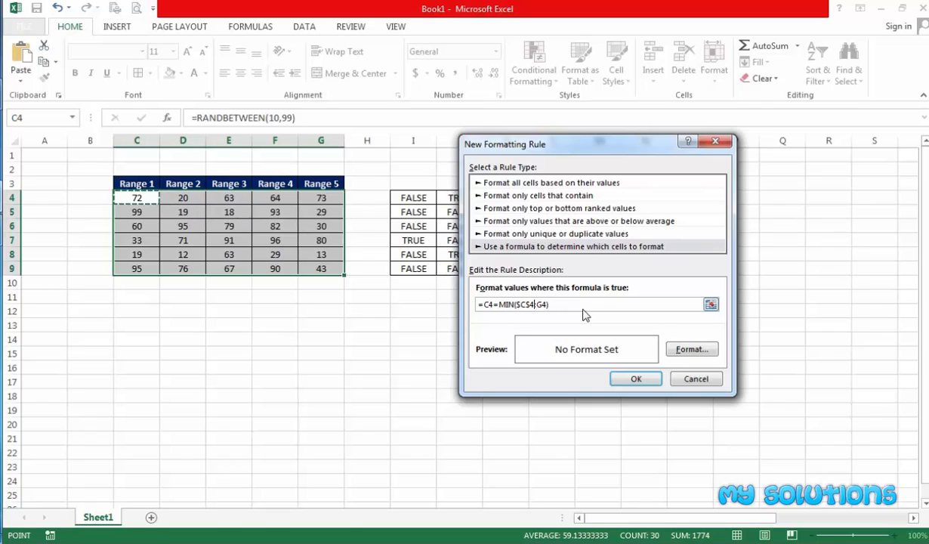
key("F4")
key("F4")
left_click(543, 304)
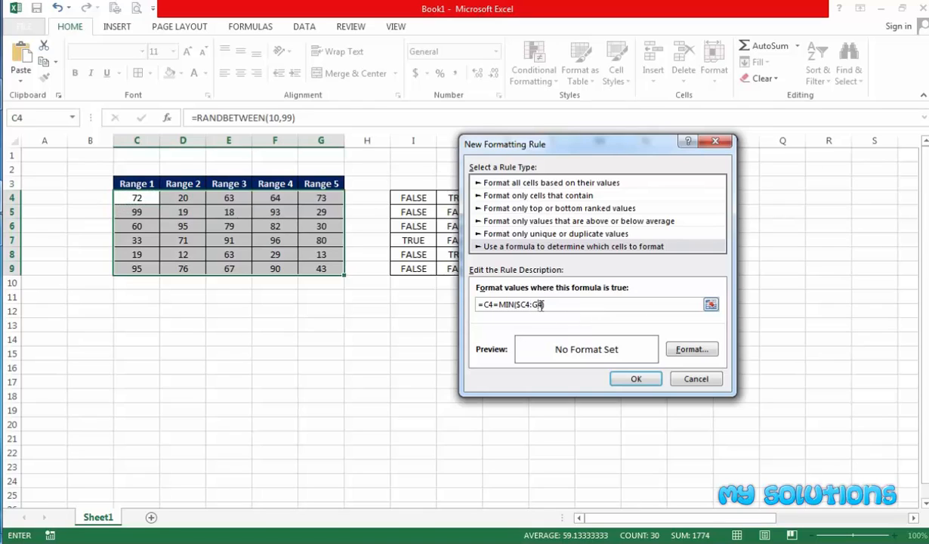
key("F4")
Step: Format the rule with a red fill and a bold dark blue font, and apply it to C4:G9
left_click(689, 349)
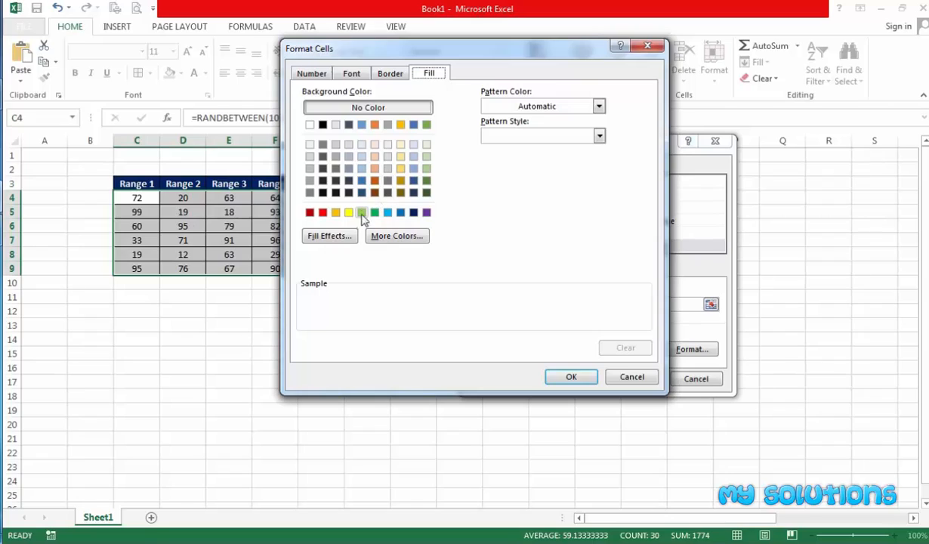
left_click(322, 212)
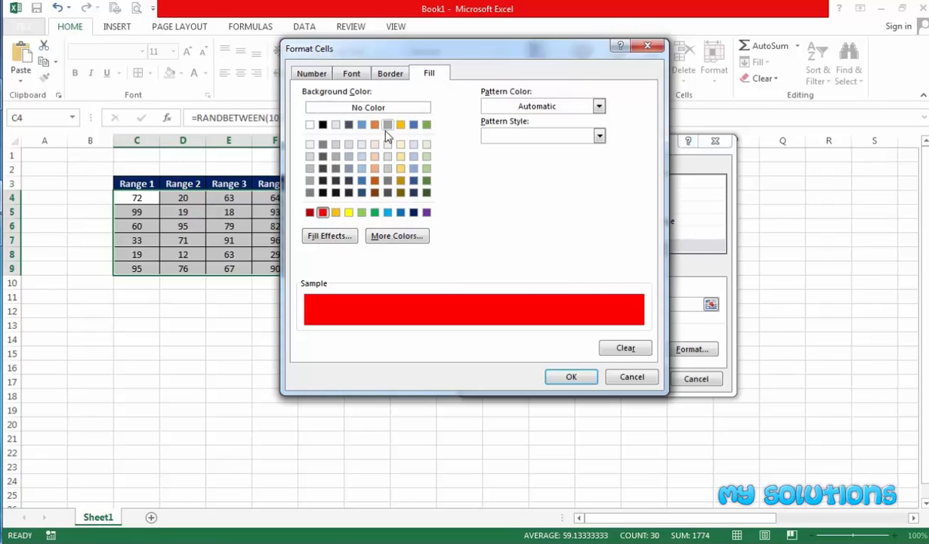
left_click(389, 73)
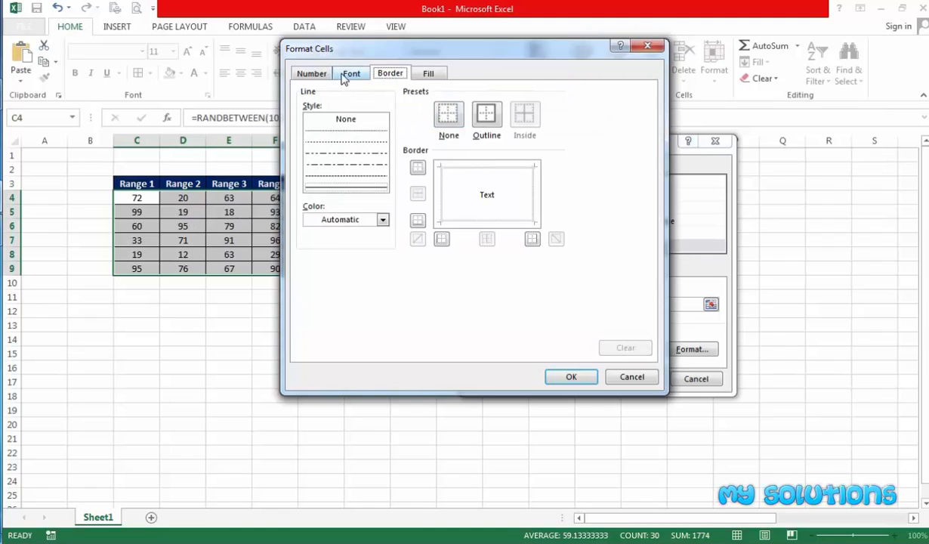
left_click(346, 74)
left_click(502, 137)
left_click(551, 188)
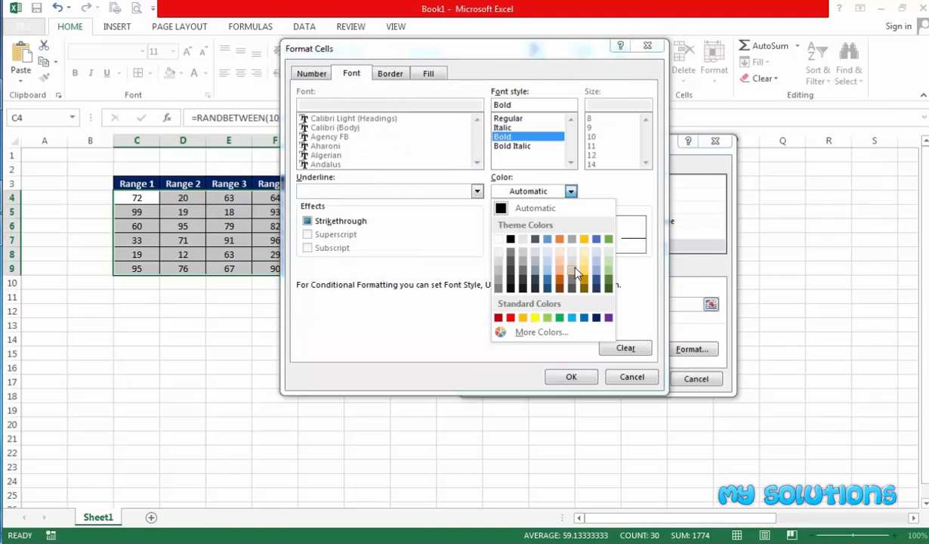
left_click(596, 317)
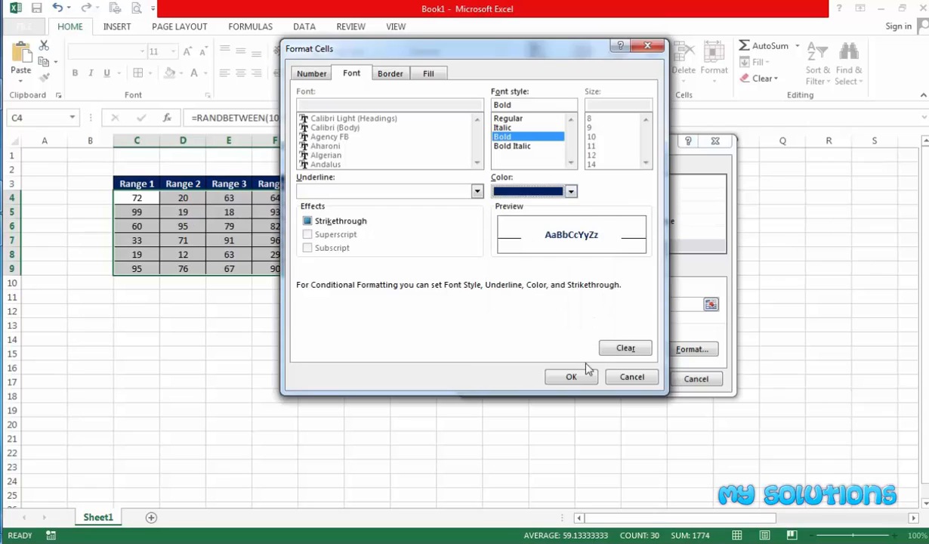
left_click(572, 377)
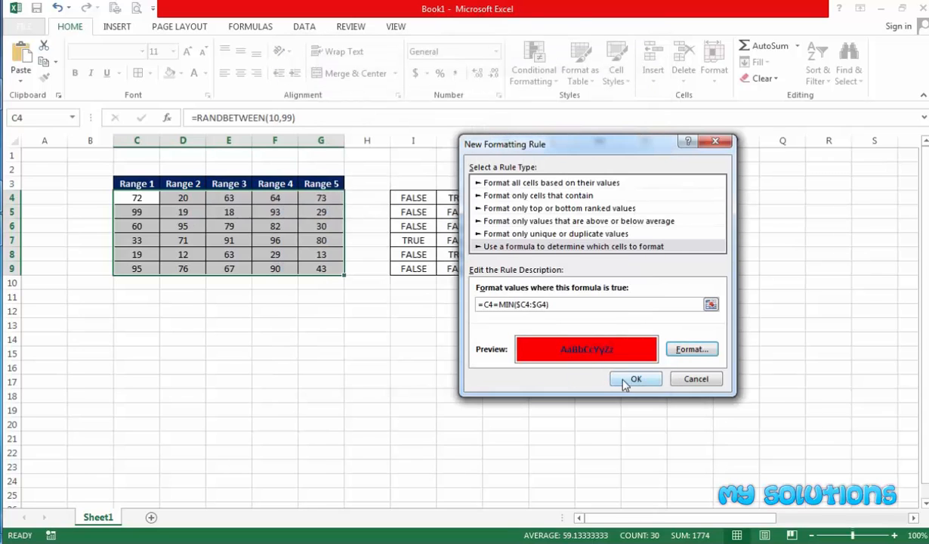
left_click(632, 379)
left_click(544, 330)
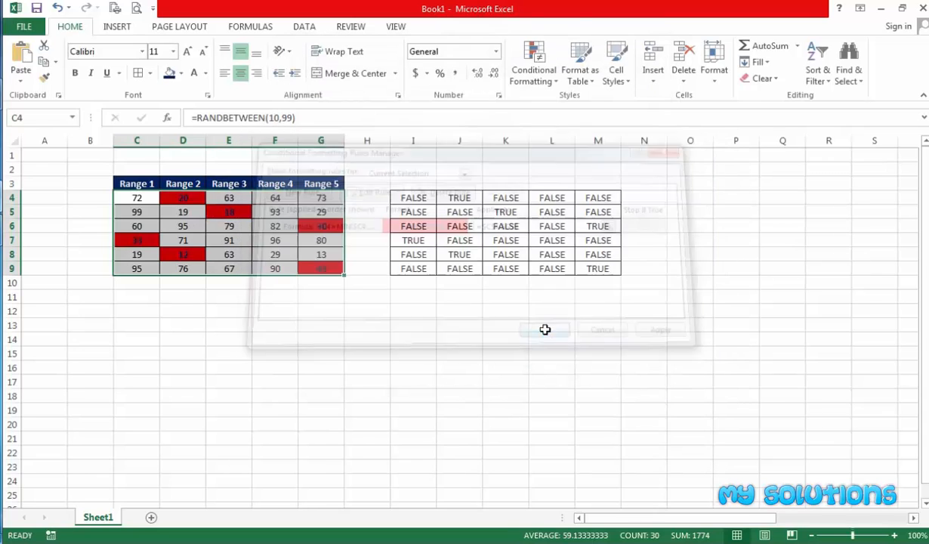
Step: Check the highlighted cells in C4:G9 against the smallest value in each row, starting with row 4
left_click(270, 334)
left_click_drag(136, 197, 324, 200)
left_click(180, 199)
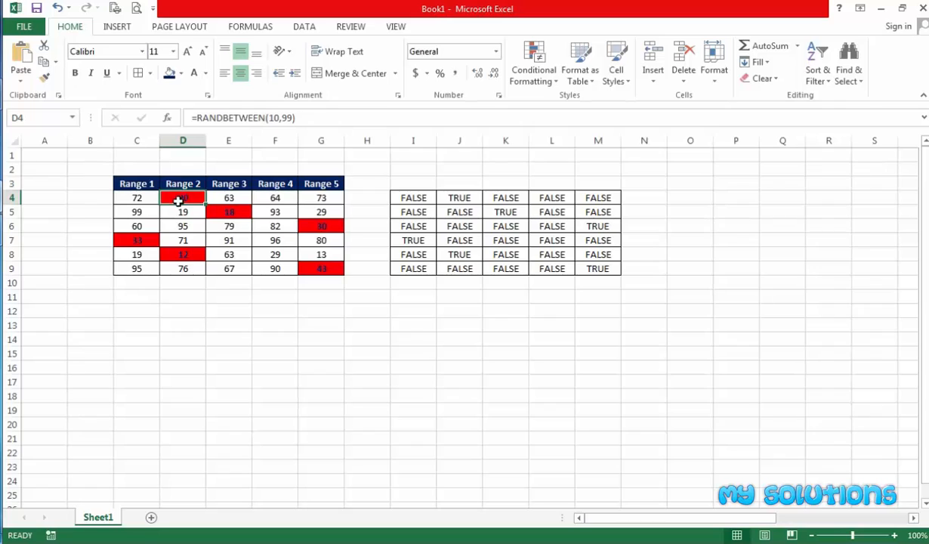
left_click(270, 339)
left_click_drag(120, 196, 321, 266)
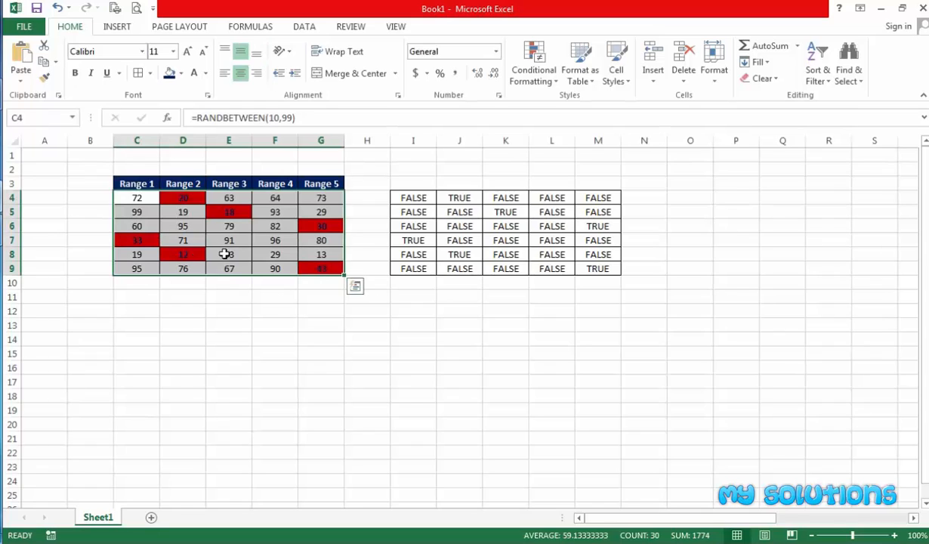
left_click_drag(133, 201, 342, 202)
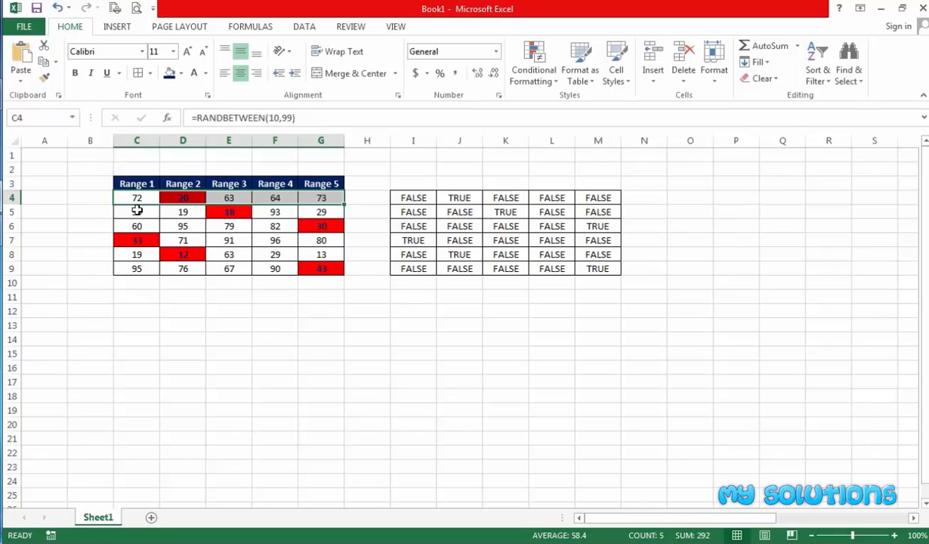
left_click(183, 339)
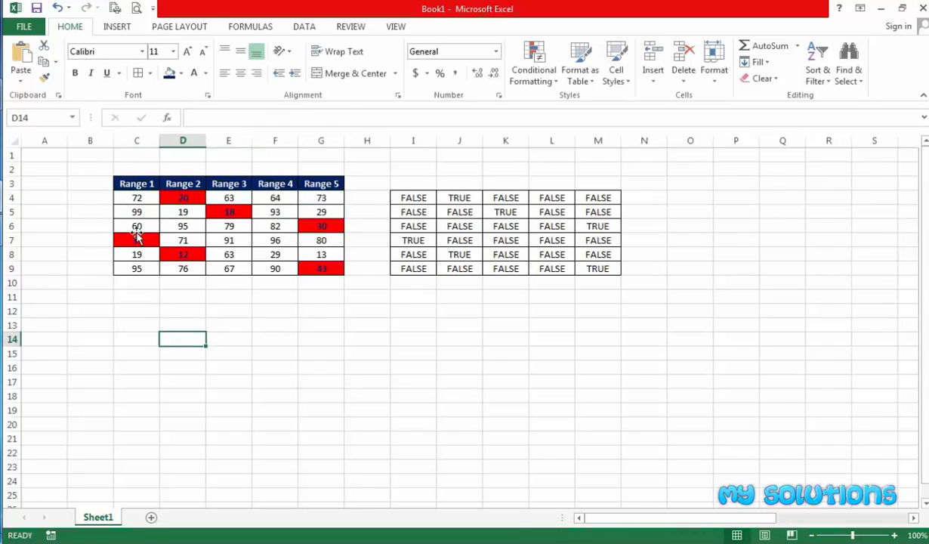
Step: Start an additional conditional formatting rule for C4:G9 that uses a formula to determine which cells to format
left_click_drag(134, 197, 319, 266)
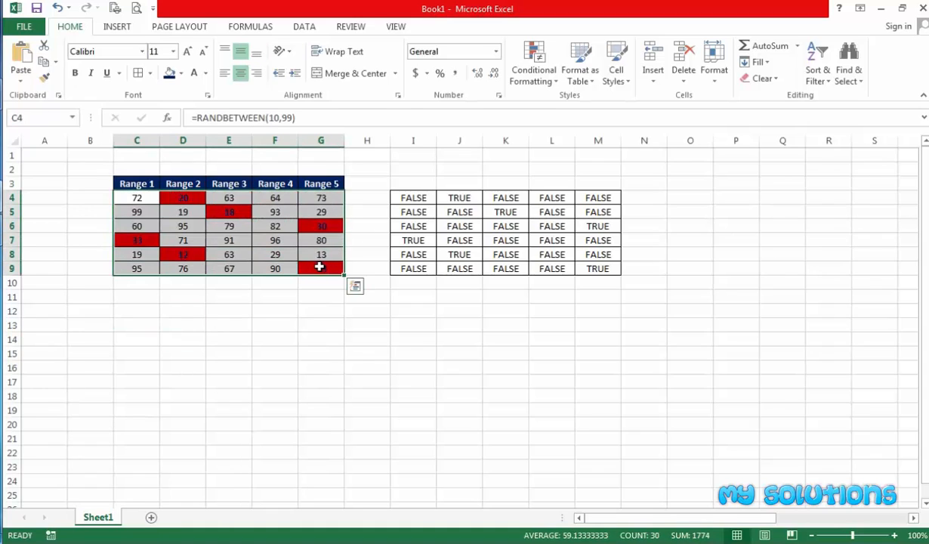
left_click(530, 73)
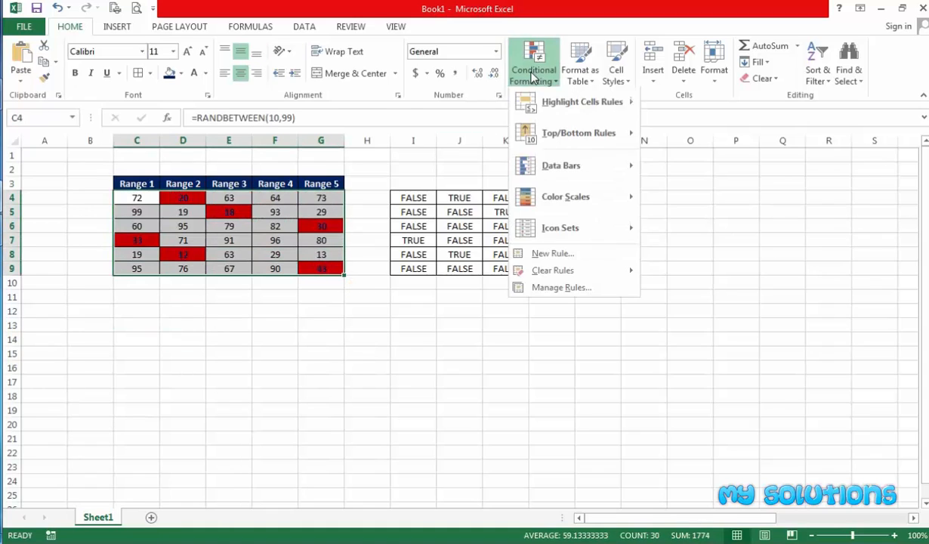
left_click(550, 289)
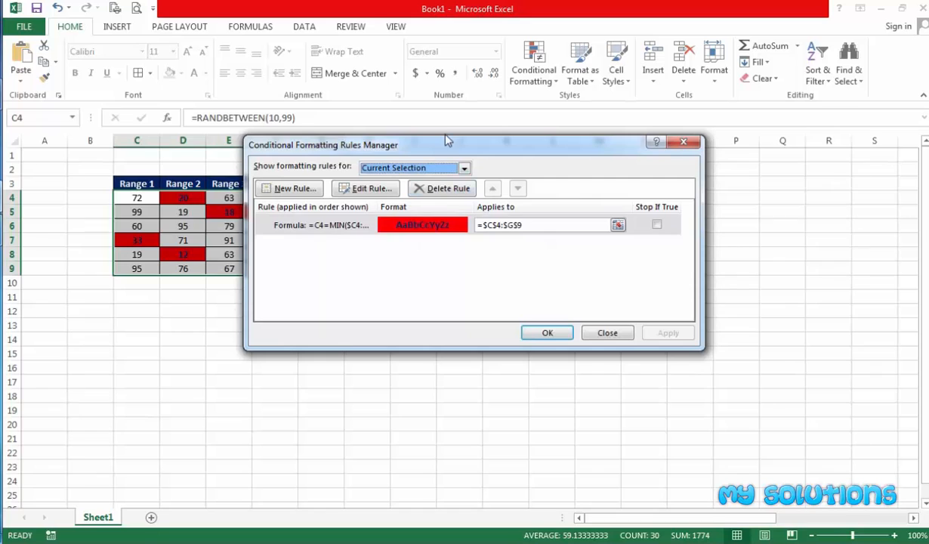
left_click_drag(445, 140, 564, 147)
left_click(414, 191)
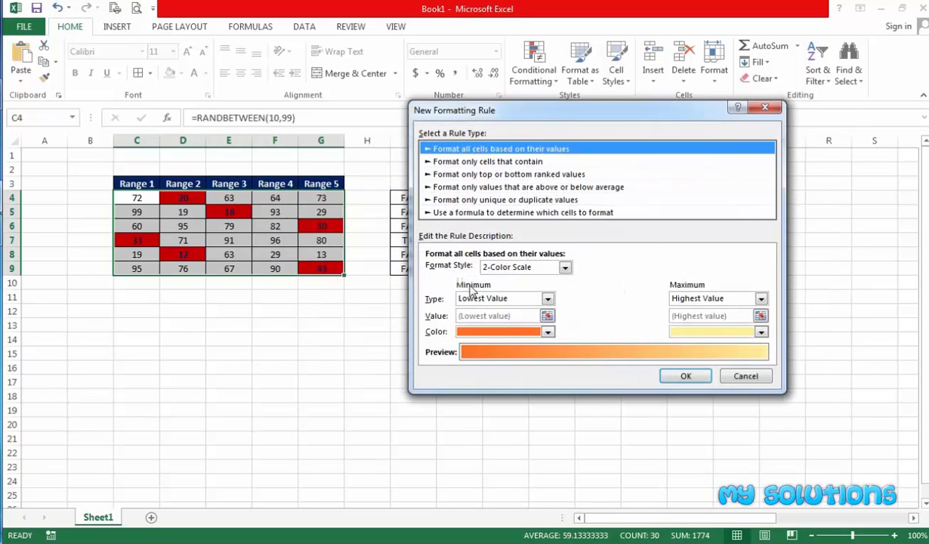
left_click(491, 212)
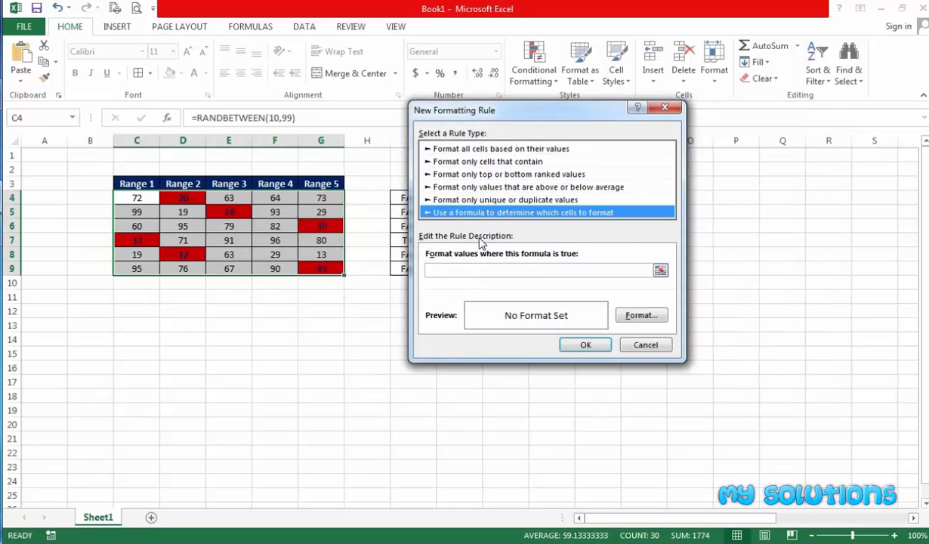
Step: Enter the rule formula =$C$4=MAX($C$4:$G$4), comparing the first cell with the maximum of row 4
left_click(458, 271)
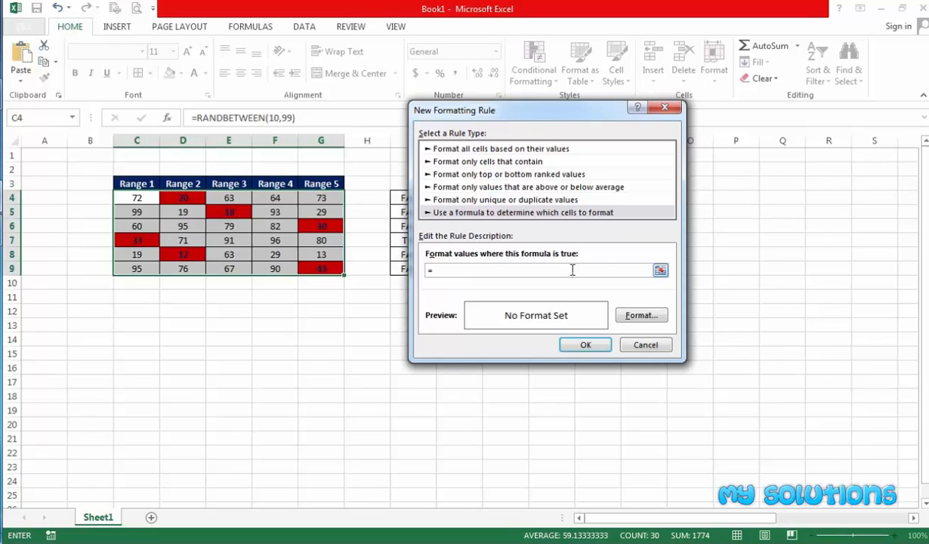
type("=")
left_click(661, 270)
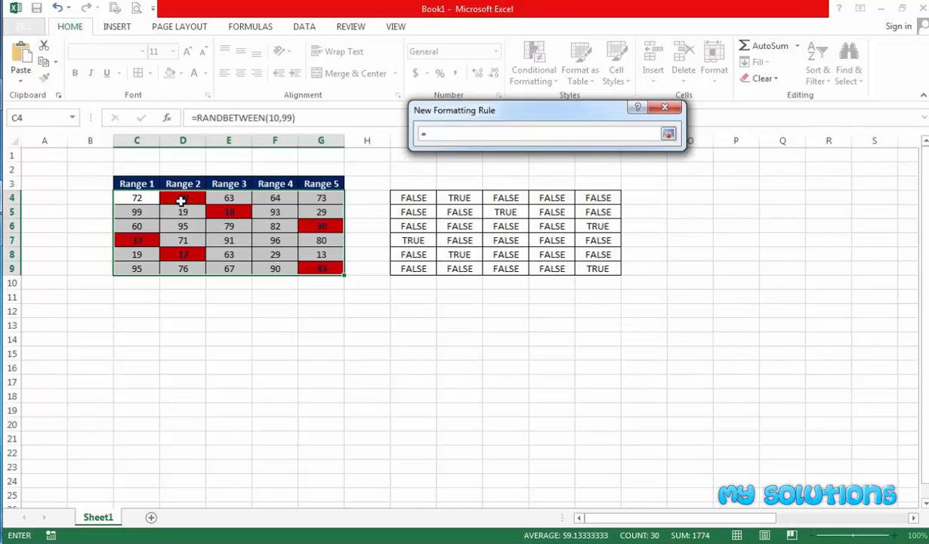
left_click(140, 198)
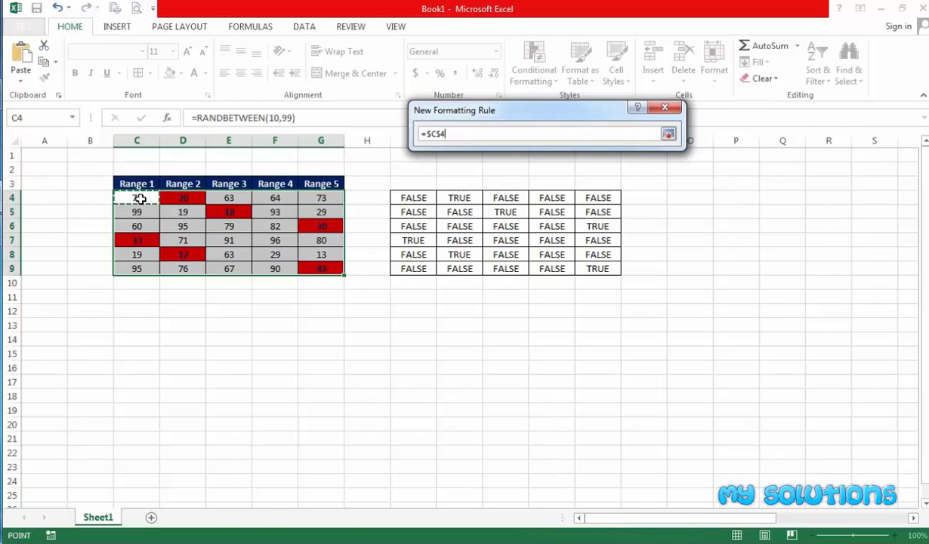
type("=MAX(")
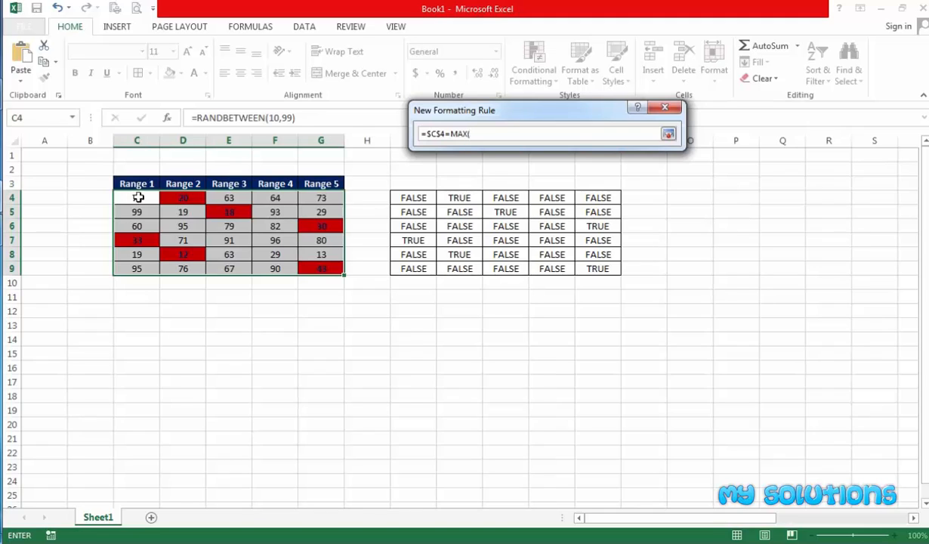
left_click_drag(138, 197, 318, 198)
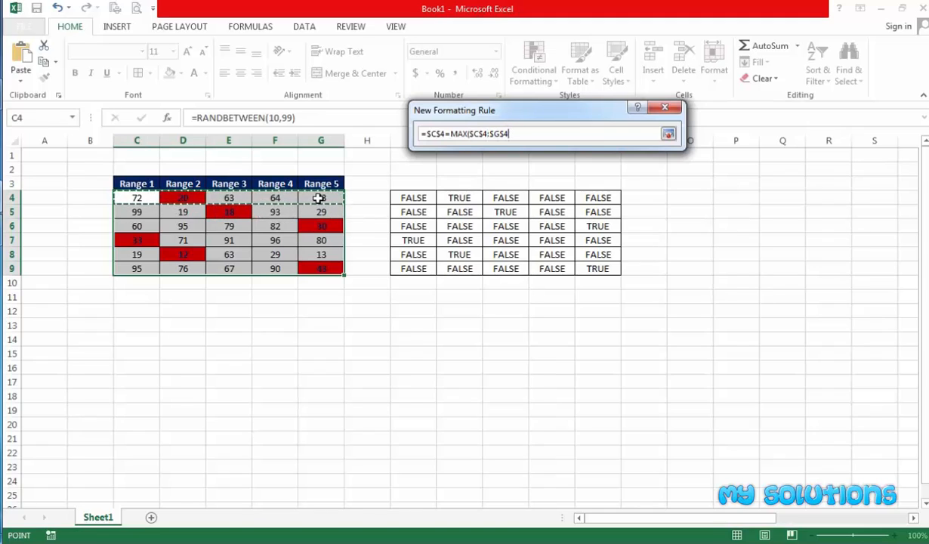
type(")")
left_click(667, 134)
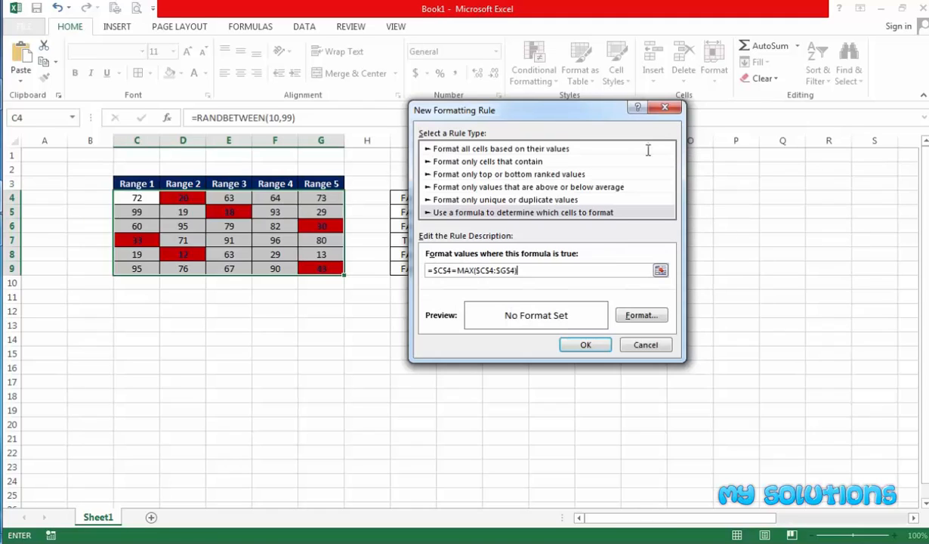
Step: Make the compared cell fully relative and lock only the columns of the MAX range, giving =C4=MAX($C4:$G4)
left_click(441, 271)
key("BackSpace")
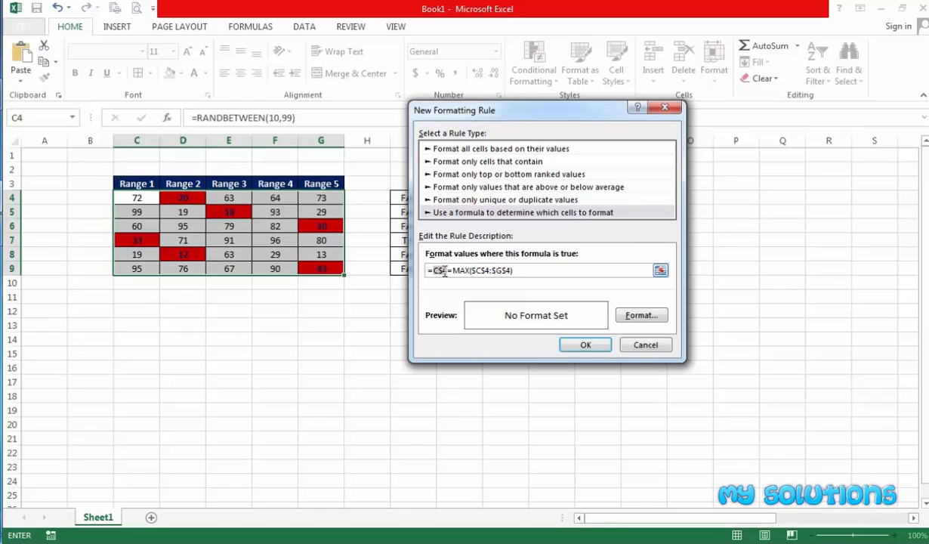
key("F4")
left_click(476, 270)
key("F4")
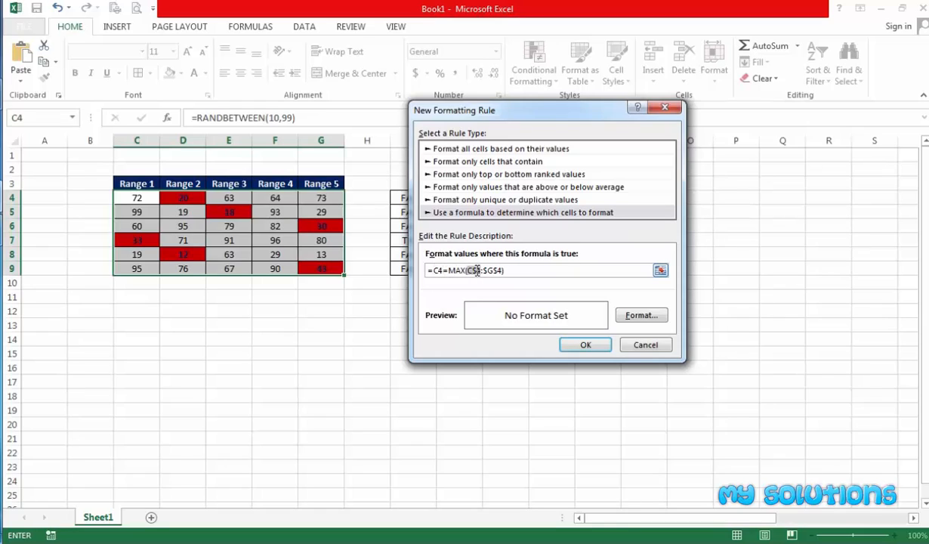
left_click(496, 271)
key("F4")
Step: Format the maximum rule with a green fill and a yellow font, and apply it to C4:G9
left_click(634, 316)
left_click(552, 79)
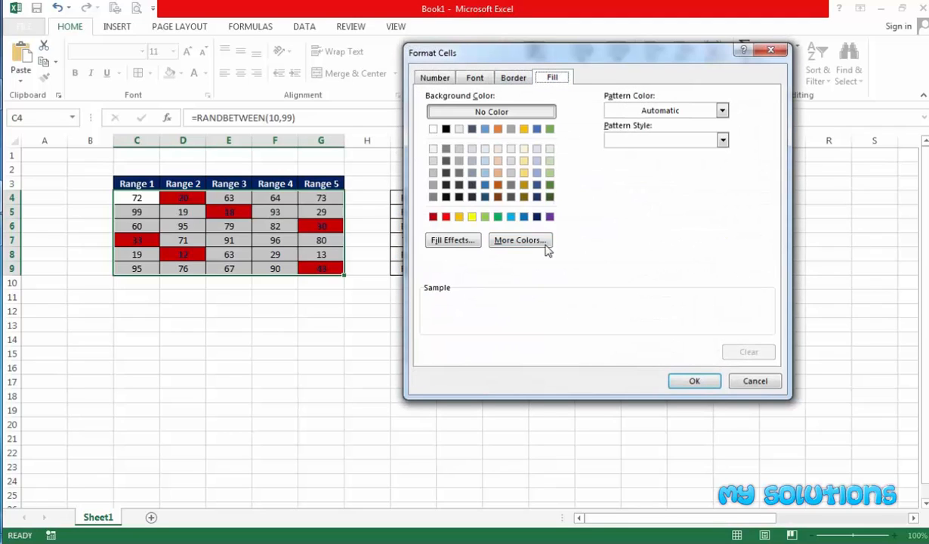
left_click(497, 216)
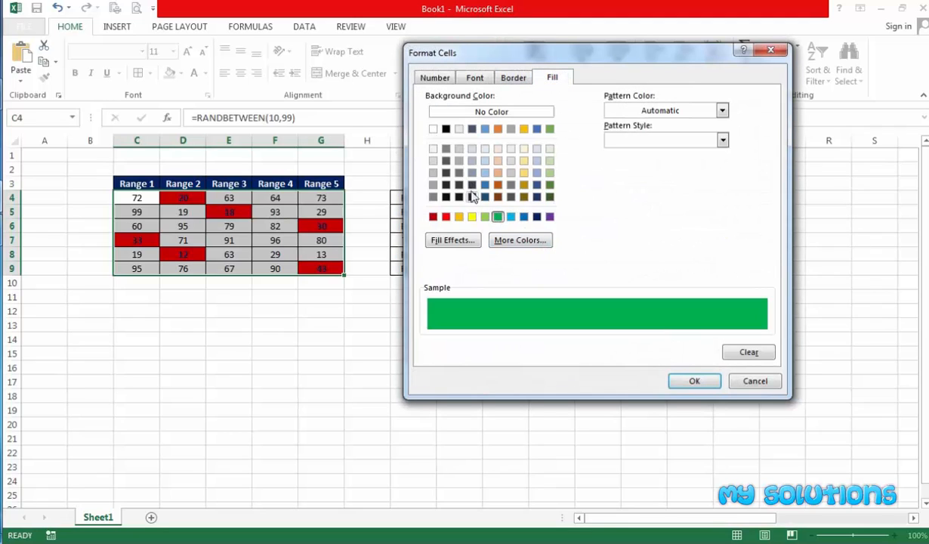
left_click(474, 78)
left_click(693, 196)
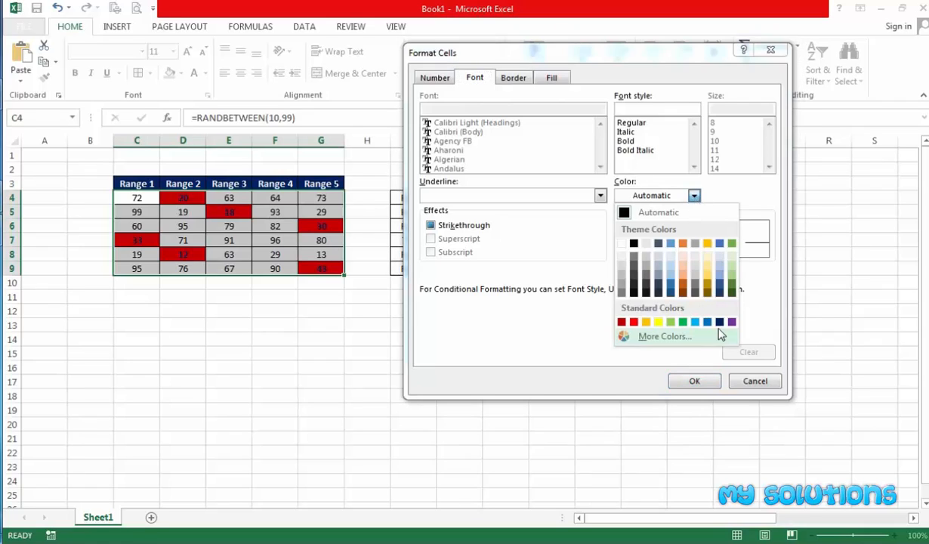
left_click(657, 322)
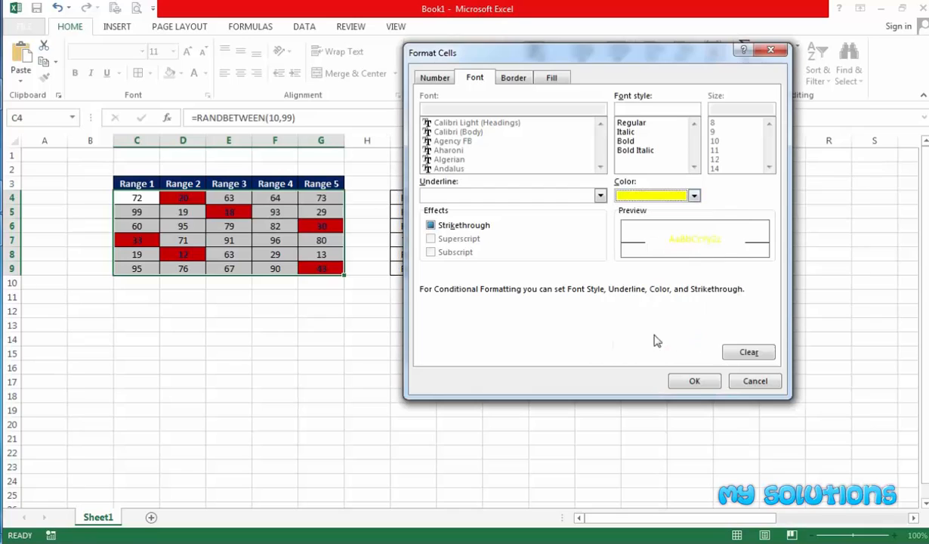
left_click(693, 380)
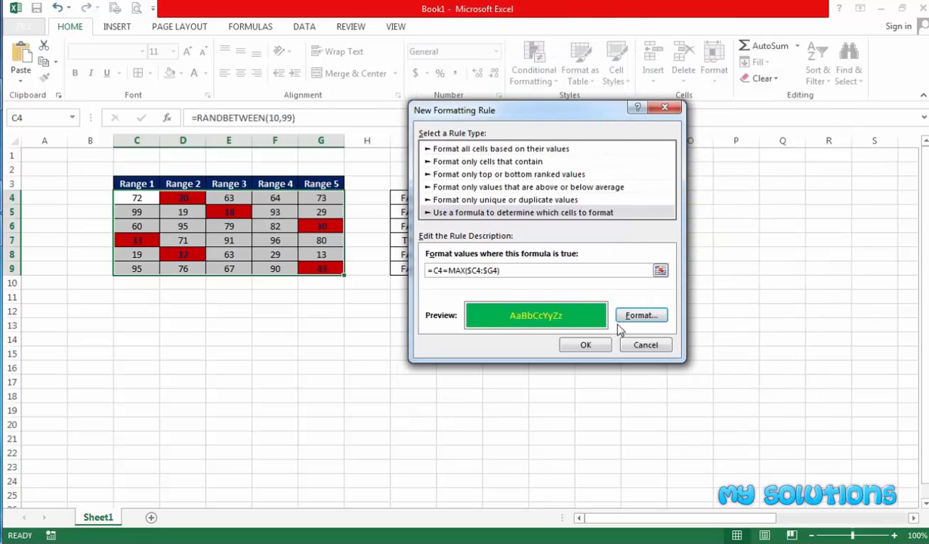
left_click(587, 346)
left_click(667, 337)
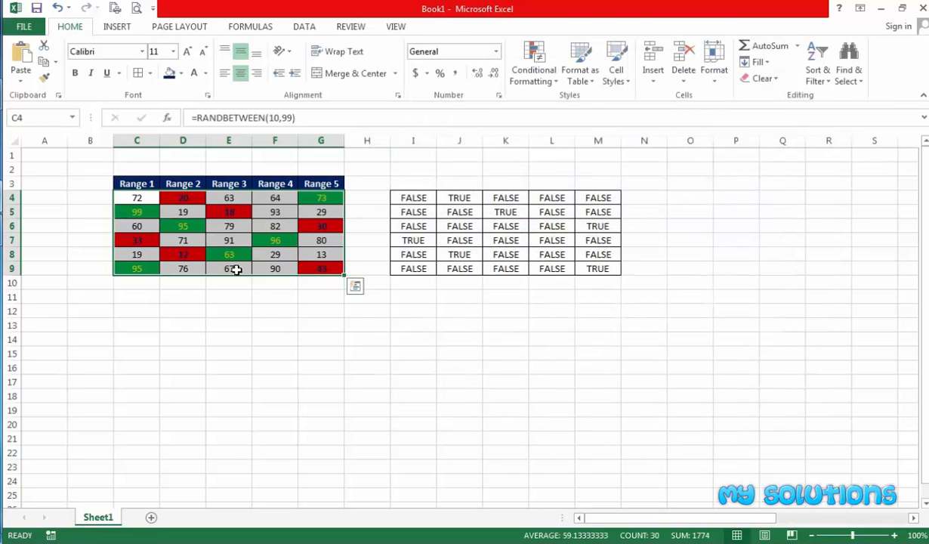
Step: Check the green and red highlighted cells against the largest and smallest values in each row, starting with row 4
left_click(184, 336)
left_click_drag(137, 197, 320, 197)
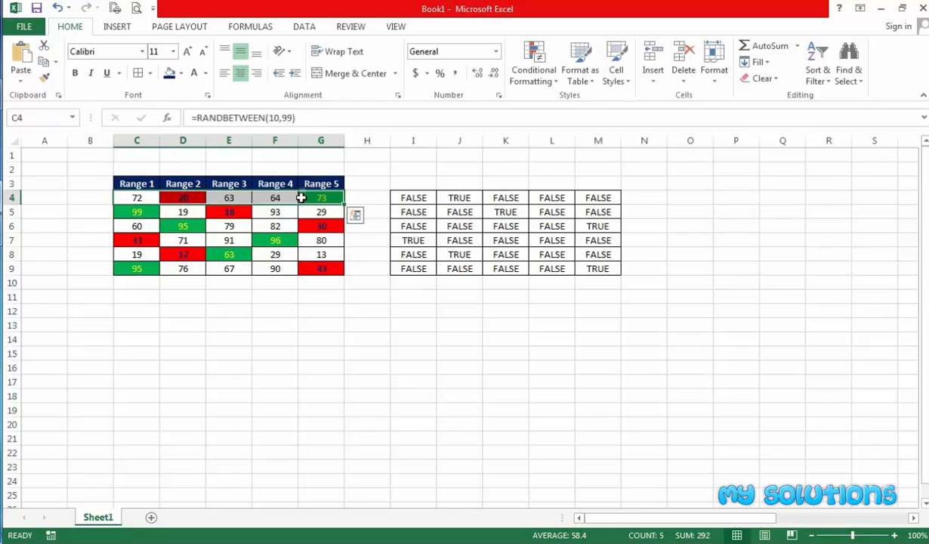
left_click(218, 350)
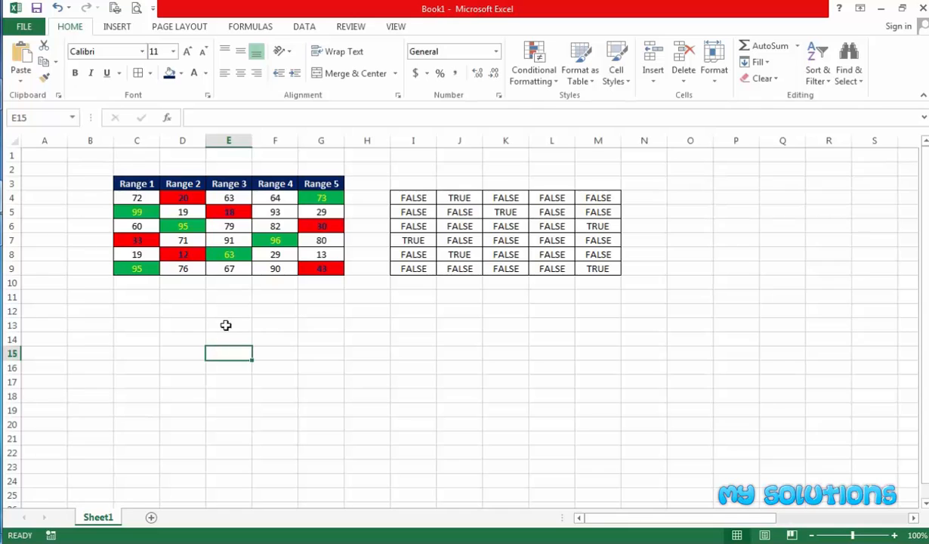
left_click(230, 317)
left_click(1, 371)
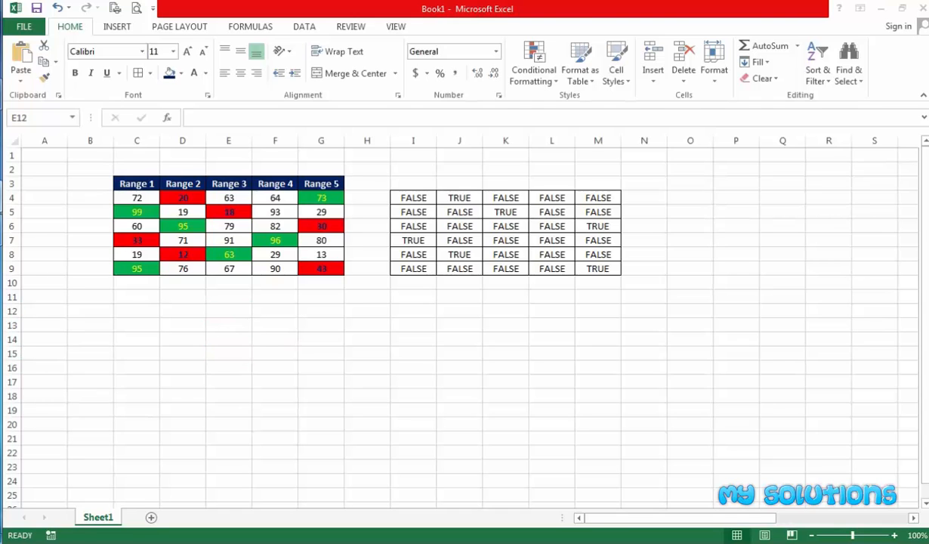